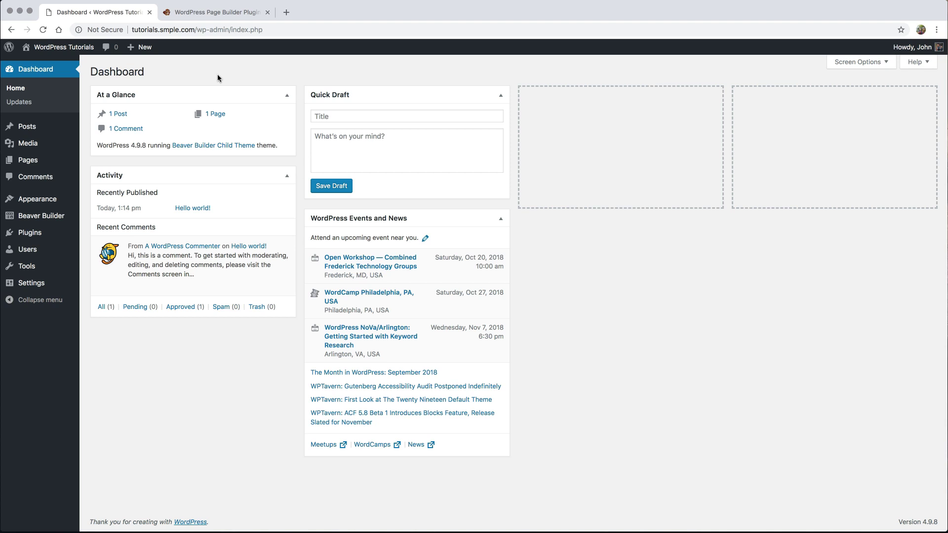
- Browse down the wpbeaverbuilder.com homepage, then return to the WordPress Dashboard
{"action": "left_click", "coordinate": [214, 11]}
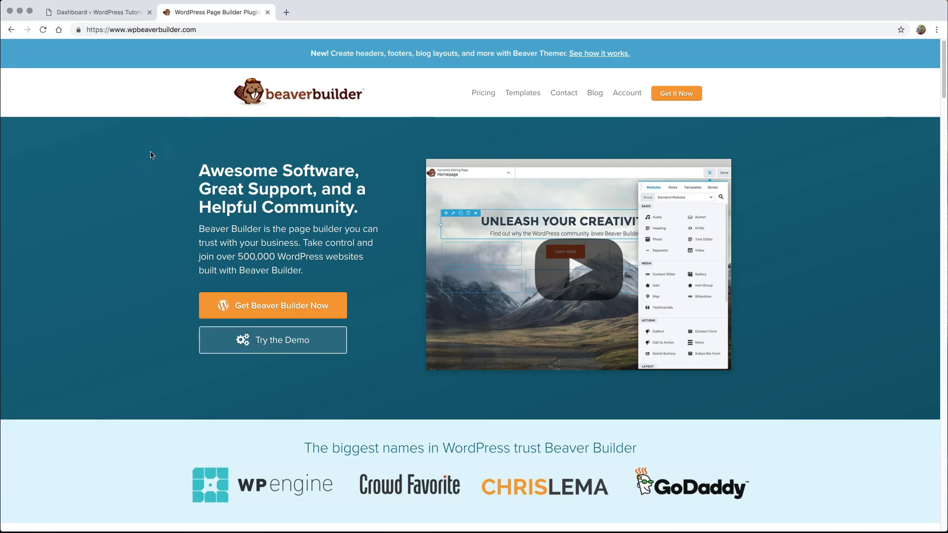
{"action": "scroll", "coordinate": [151, 157], "scroll_direction": "down", "scroll_amount": 1}
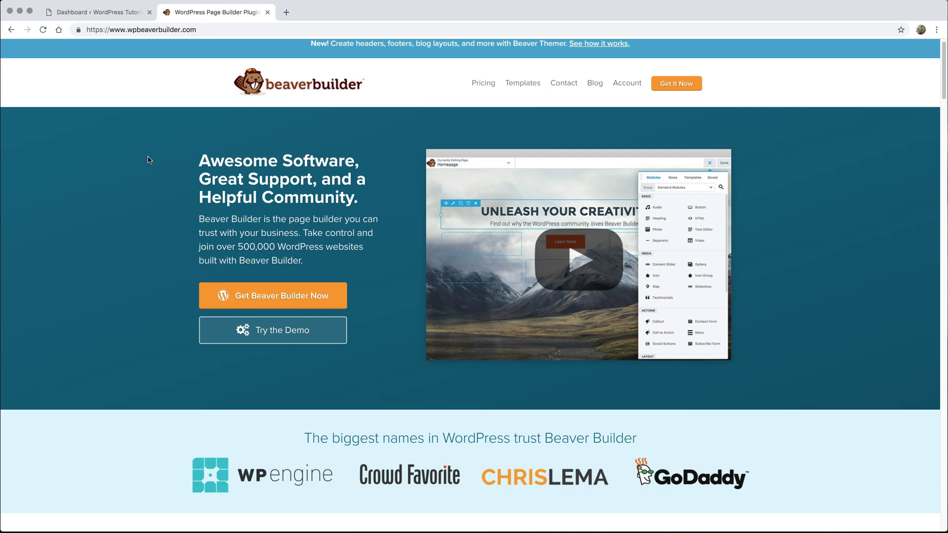
{"action": "scroll", "coordinate": [149, 160], "scroll_direction": "down", "scroll_amount": 1}
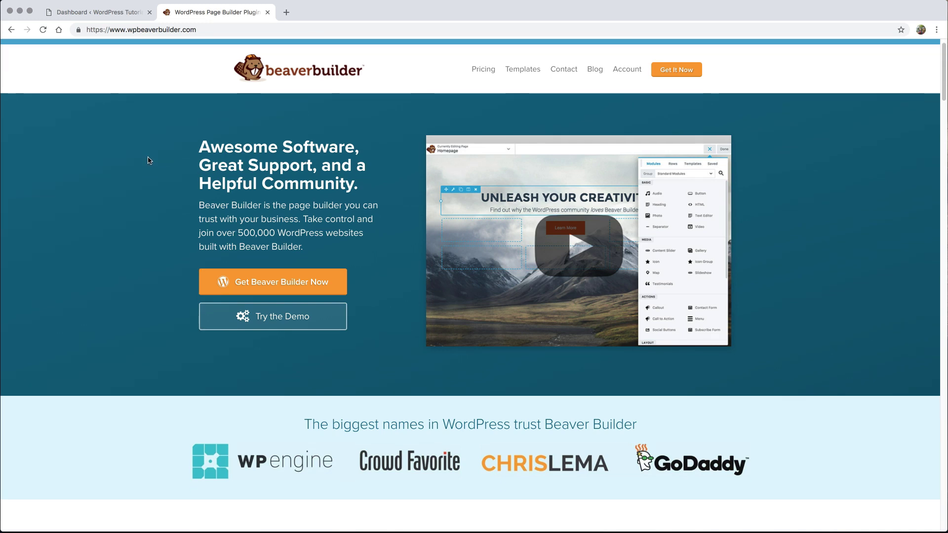
{"action": "scroll", "coordinate": [150, 160], "scroll_direction": "down", "scroll_amount": 1}
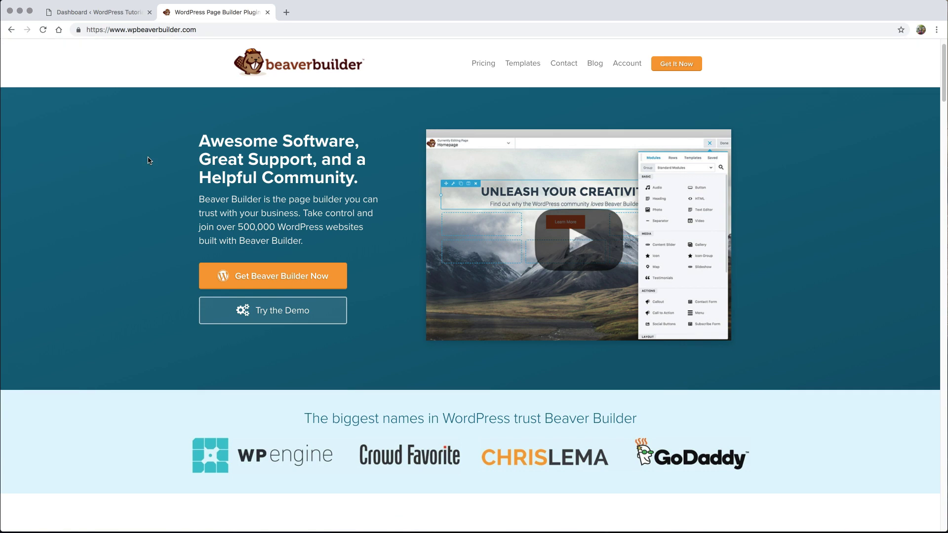
{"action": "scroll", "coordinate": [149, 160], "scroll_direction": "down", "scroll_amount": 1}
{"action": "scroll", "coordinate": [150, 161], "scroll_direction": "down", "scroll_amount": 2}
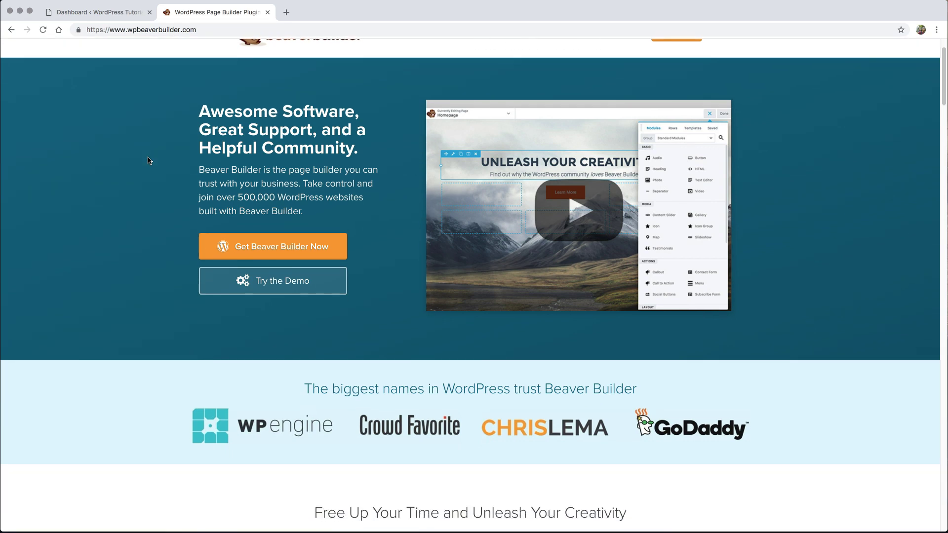
{"action": "scroll", "coordinate": [148, 159], "scroll_direction": "down", "scroll_amount": 2}
{"action": "left_click", "coordinate": [147, 127]}
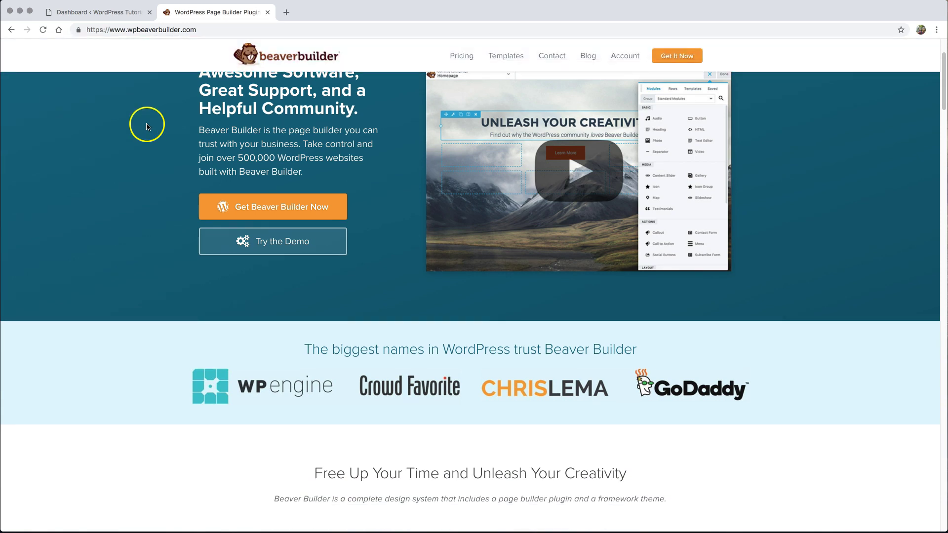
{"action": "left_click", "coordinate": [105, 15]}
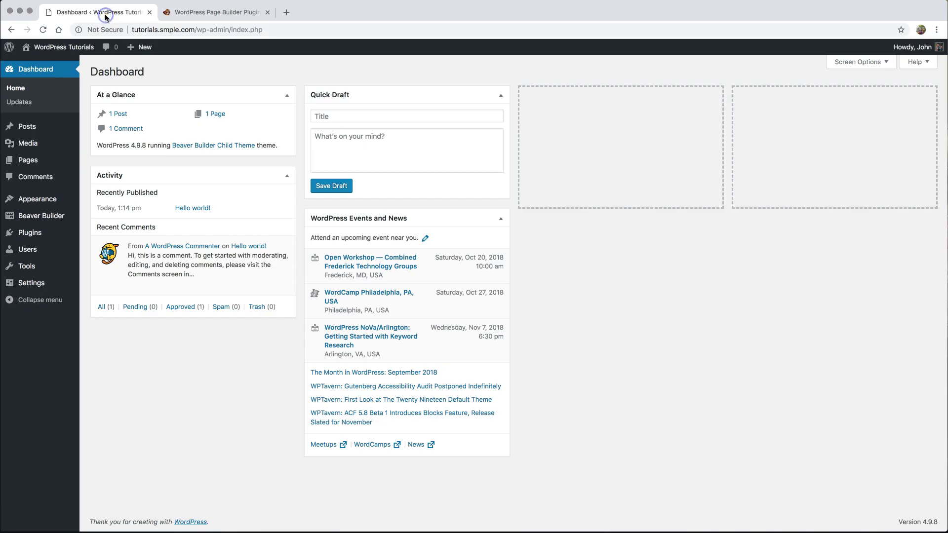
- Close the Beaver Builder website and show the WordPress Pages list
{"action": "left_click", "coordinate": [267, 12]}
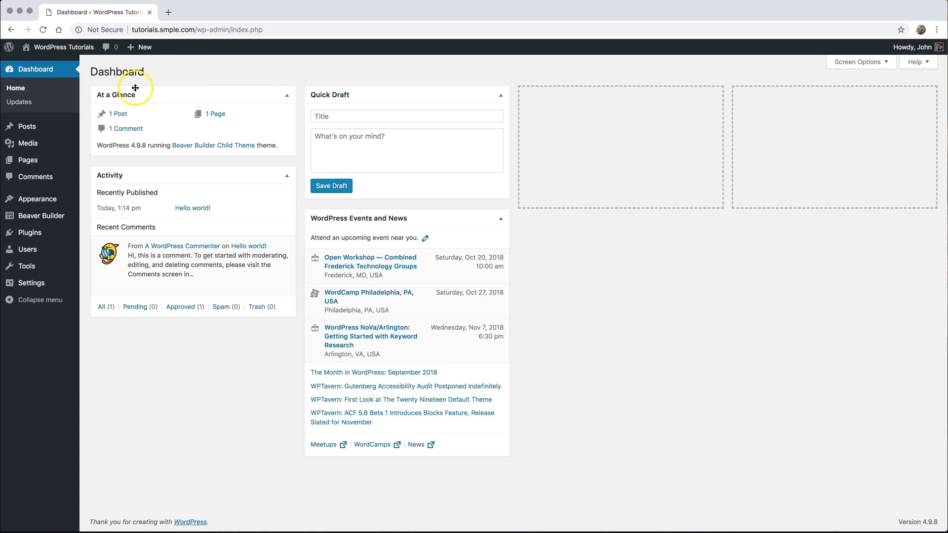
{"action": "left_click", "coordinate": [31, 162]}
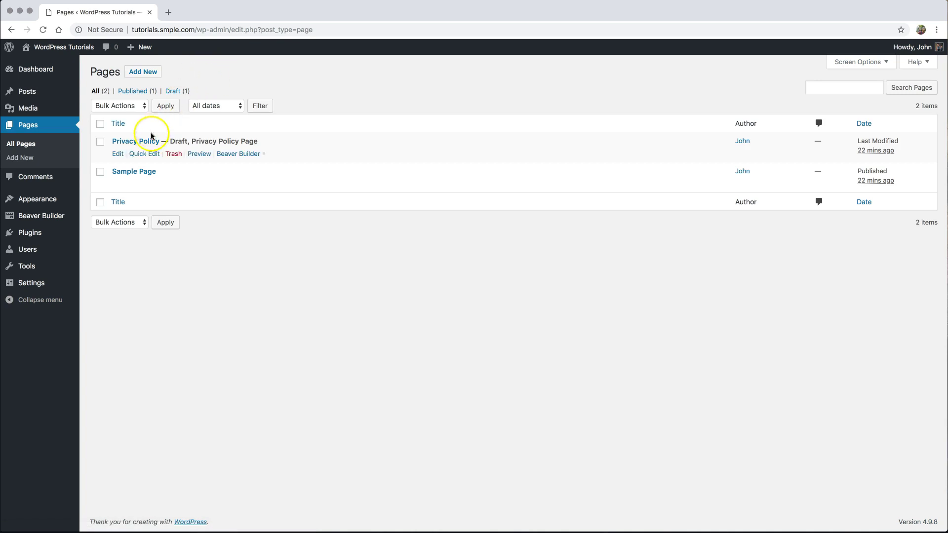
{"action": "mouse_move", "coordinate": [135, 192]}
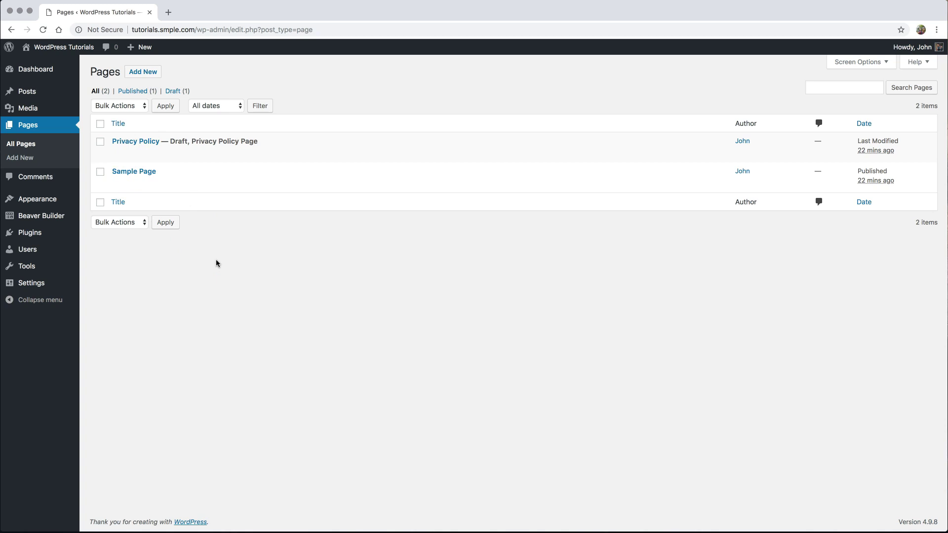
- Create and publish a page titled 'Landing Page' using the No Header/Footer template
{"action": "left_click", "coordinate": [140, 73]}
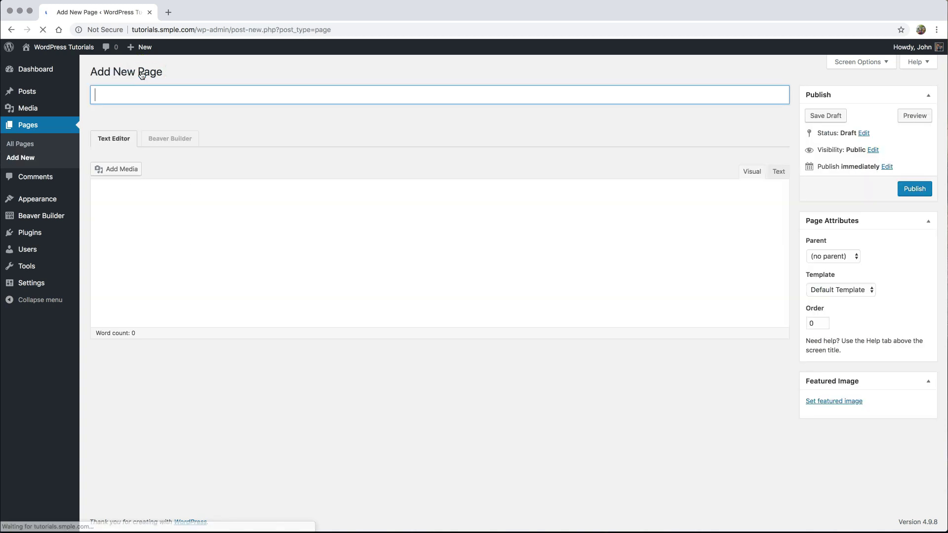
{"action": "left_click", "coordinate": [136, 84]}
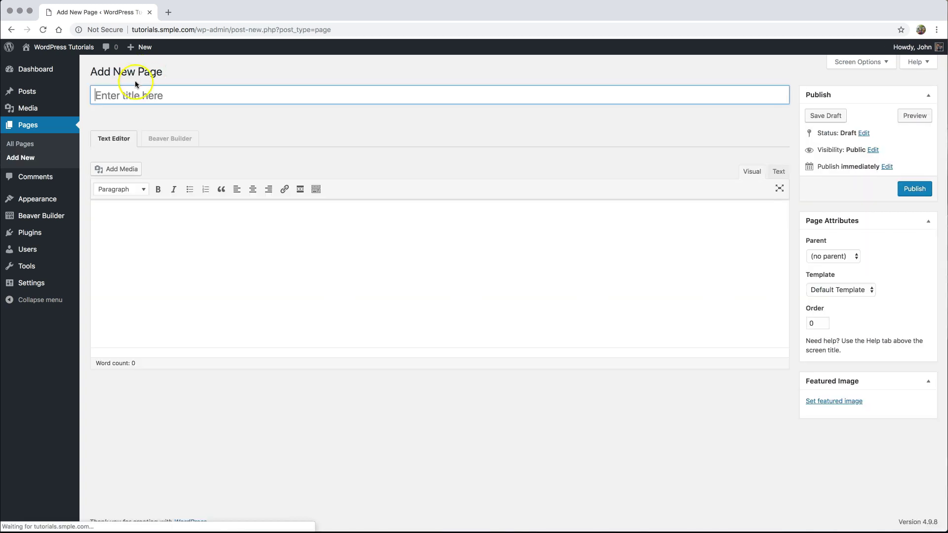
{"action": "type", "text": "La"}
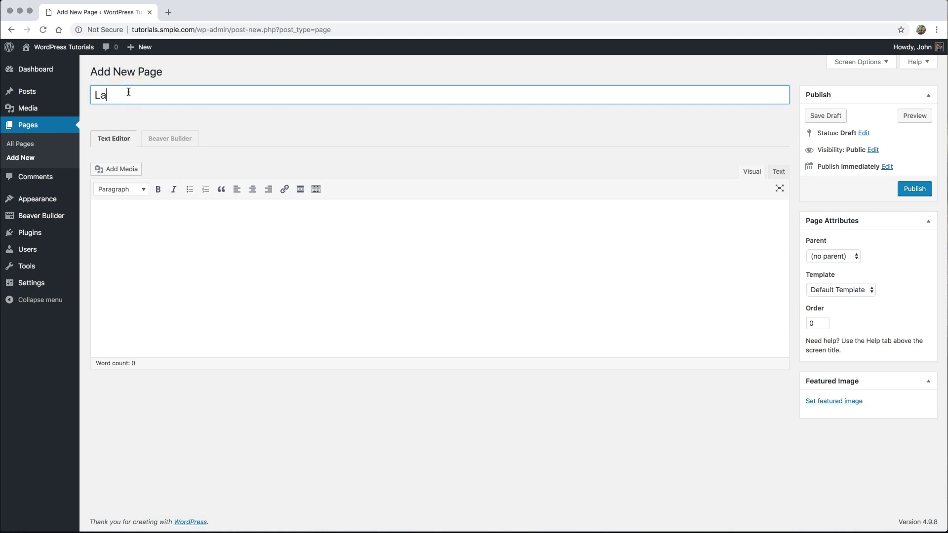
{"action": "type", "text": "nding Page"}
{"action": "left_click", "coordinate": [289, 142]}
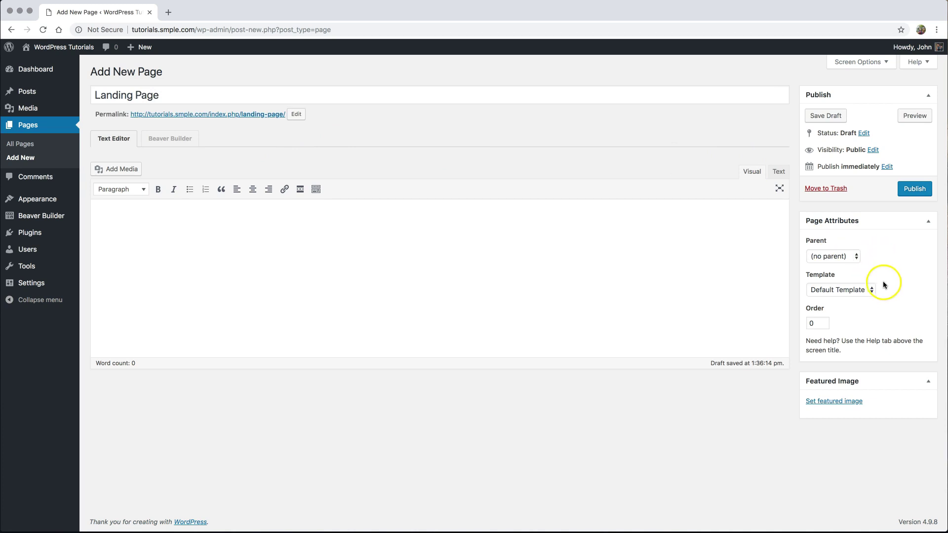
{"action": "left_click", "coordinate": [846, 291]}
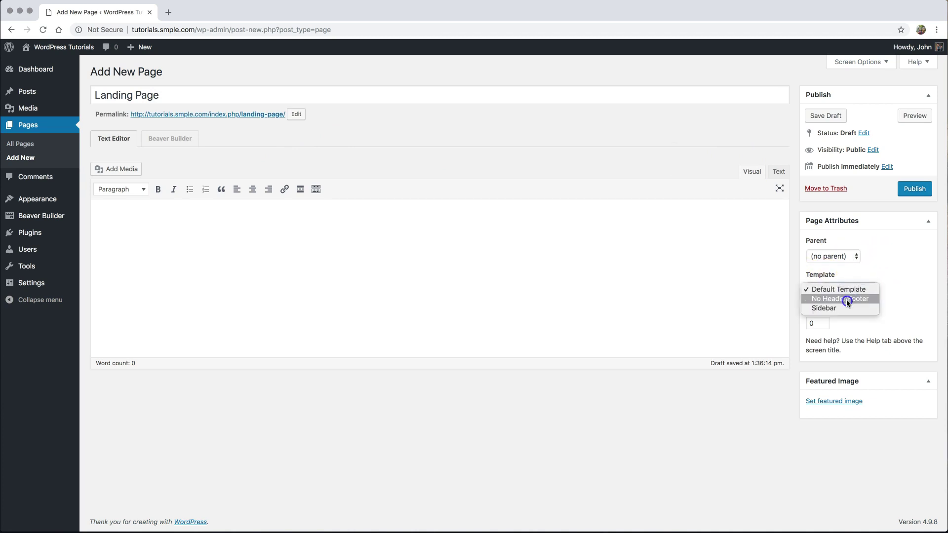
{"action": "left_click", "coordinate": [846, 300]}
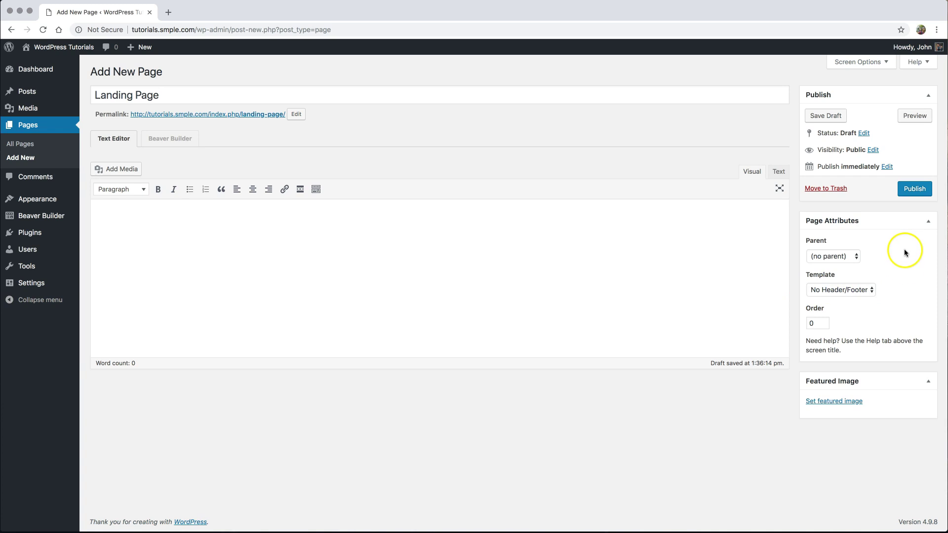
{"action": "left_click", "coordinate": [913, 188]}
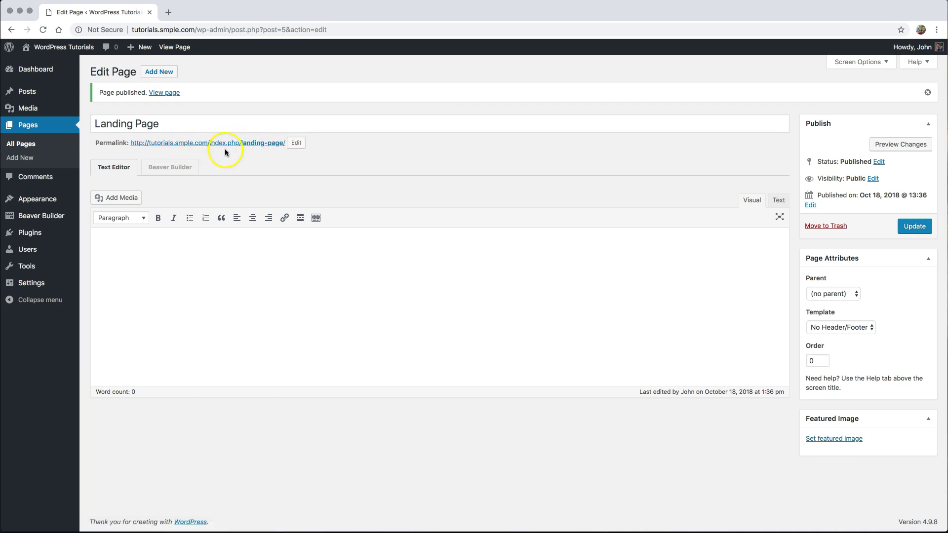
- Switch permalinks to the Post name structure (/%postname%/) and save, then return to Pages
{"action": "mouse_move", "coordinate": [39, 284]}
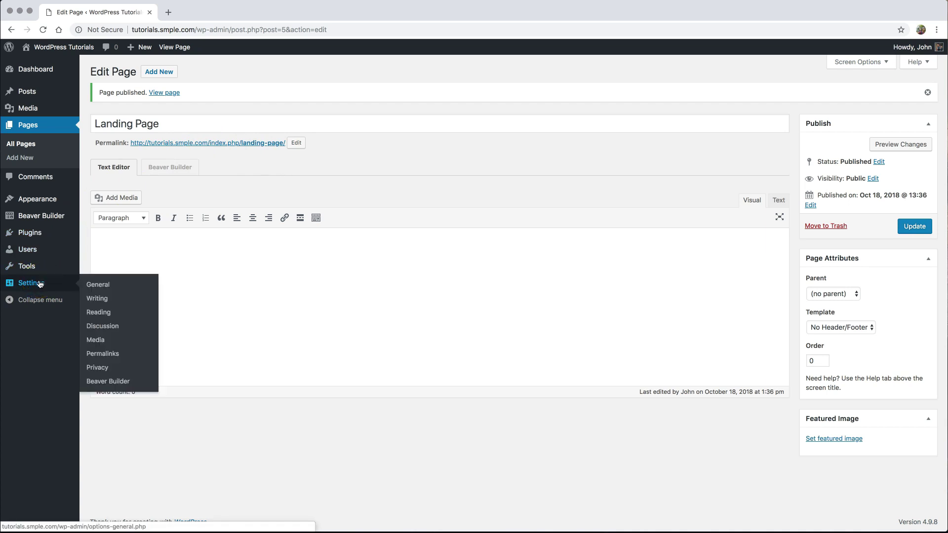
{"action": "left_click", "coordinate": [108, 356]}
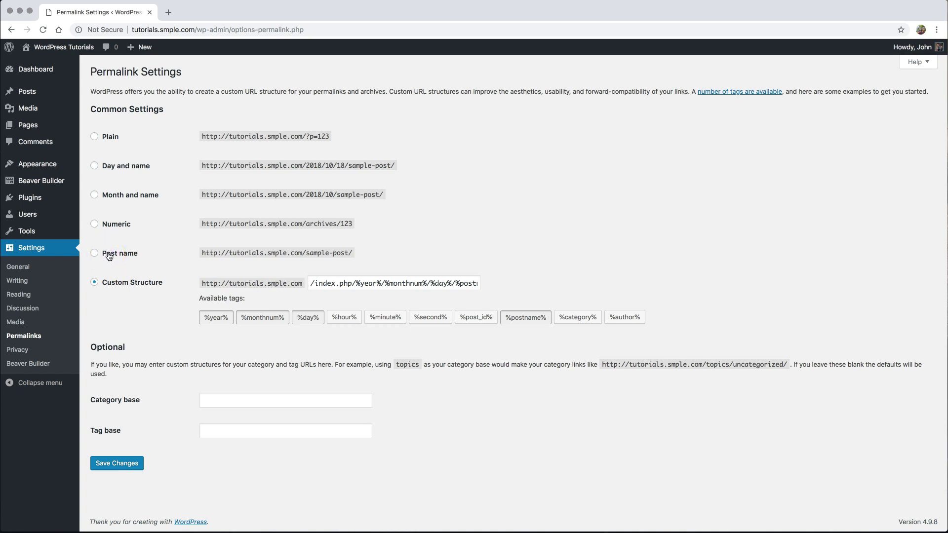
{"action": "left_click", "coordinate": [109, 256]}
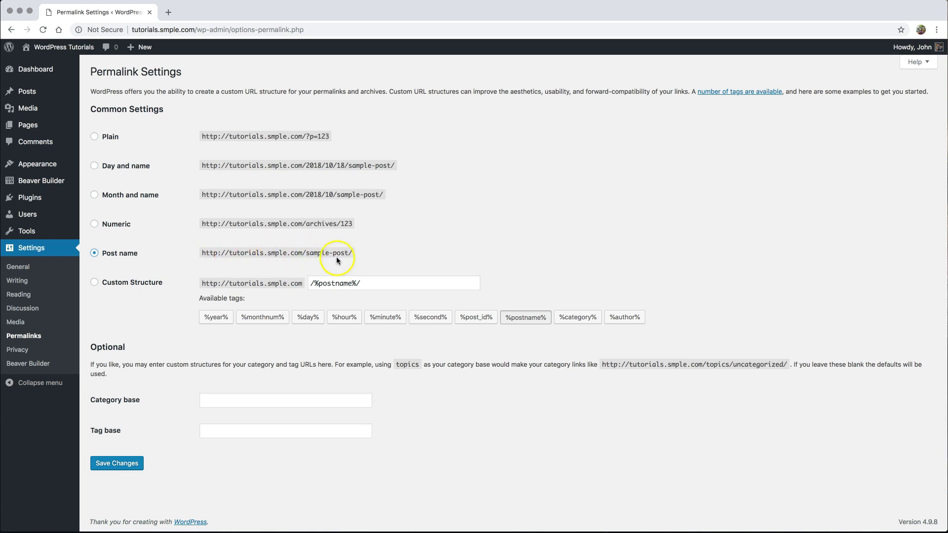
{"action": "left_click_drag", "start_coordinate": [306, 253], "coordinate": [355, 254]}
{"action": "left_click", "coordinate": [398, 253]}
{"action": "left_click_drag", "start_coordinate": [305, 252], "coordinate": [356, 252]}
{"action": "left_click", "coordinate": [307, 250]}
{"action": "left_click", "coordinate": [117, 463]}
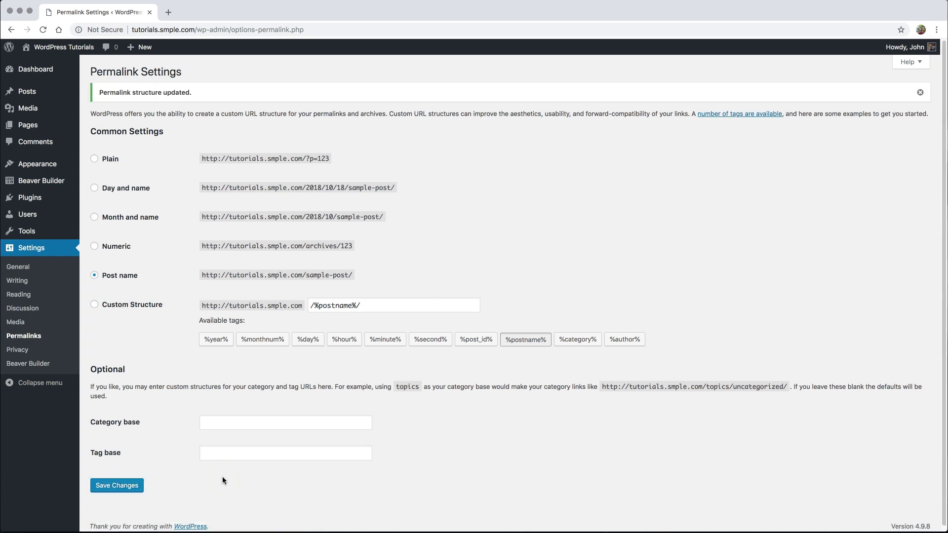
{"action": "left_click", "coordinate": [31, 126]}
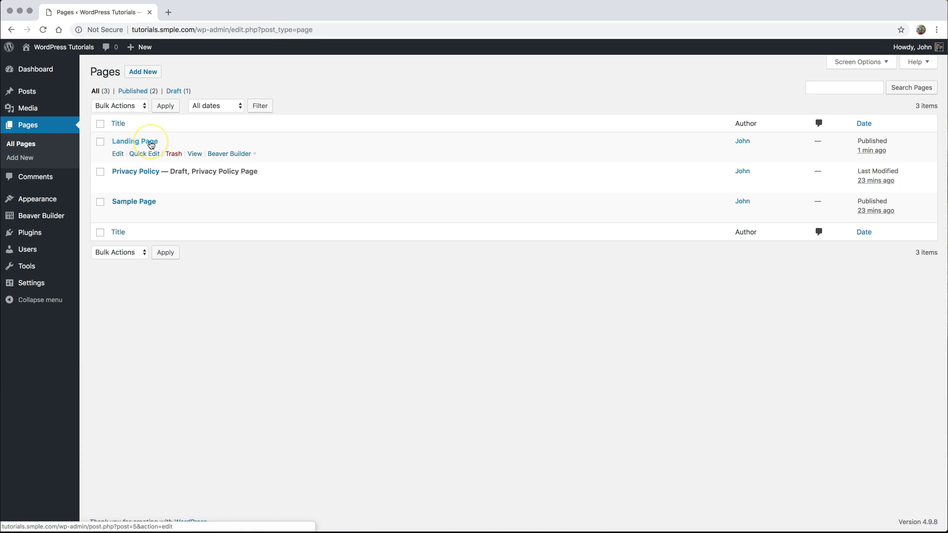
- Launch Beaver Builder on Landing Page and decline the welcome tour
{"action": "left_click", "coordinate": [229, 155]}
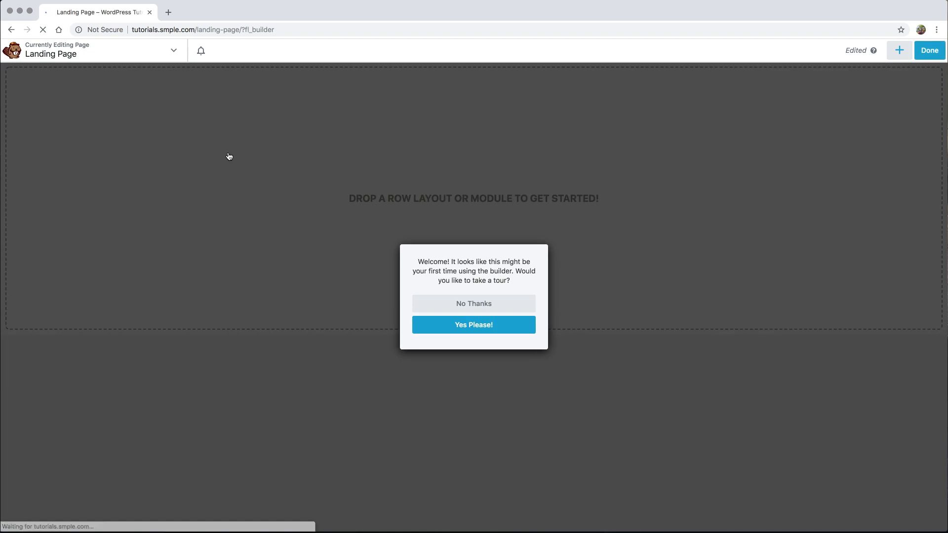
{"action": "left_click", "coordinate": [225, 159]}
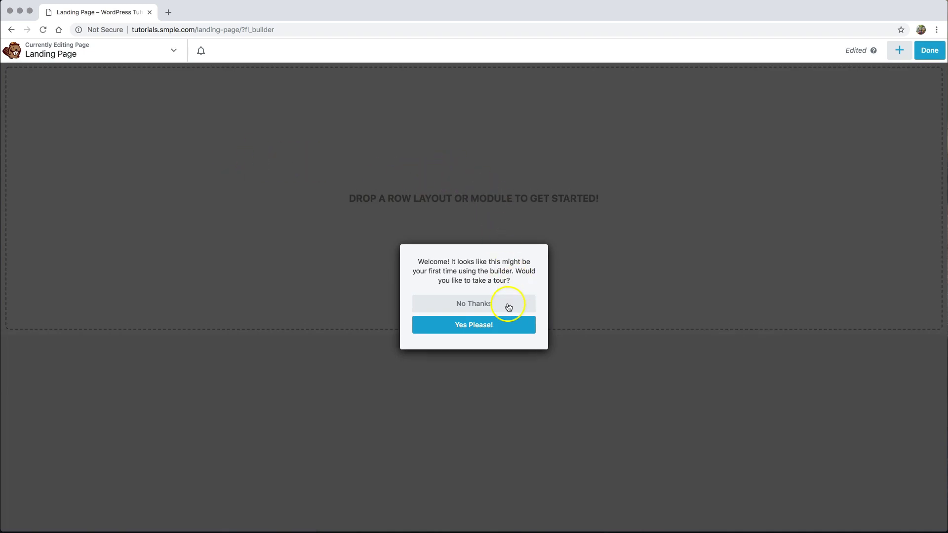
{"action": "left_click", "coordinate": [470, 304]}
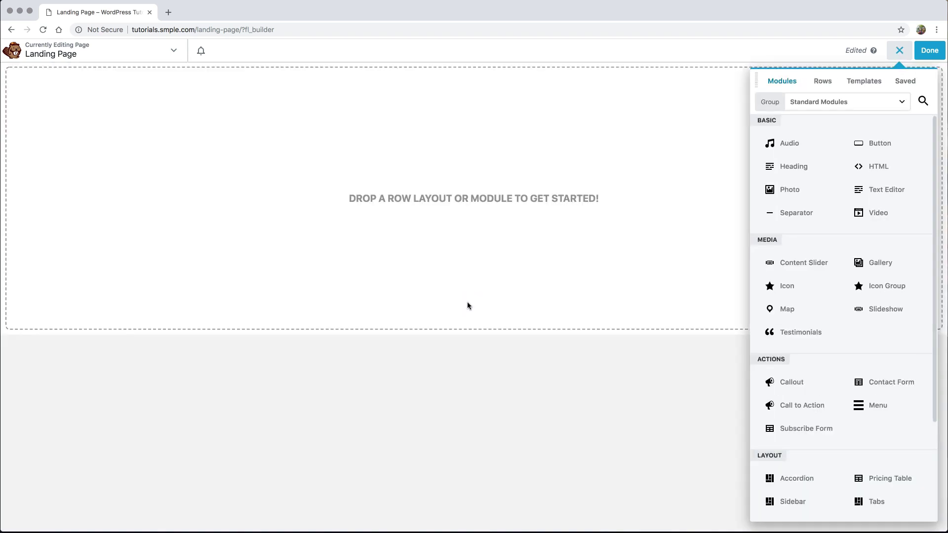
{"action": "left_click", "coordinate": [898, 51]}
{"action": "left_click", "coordinate": [898, 51]}
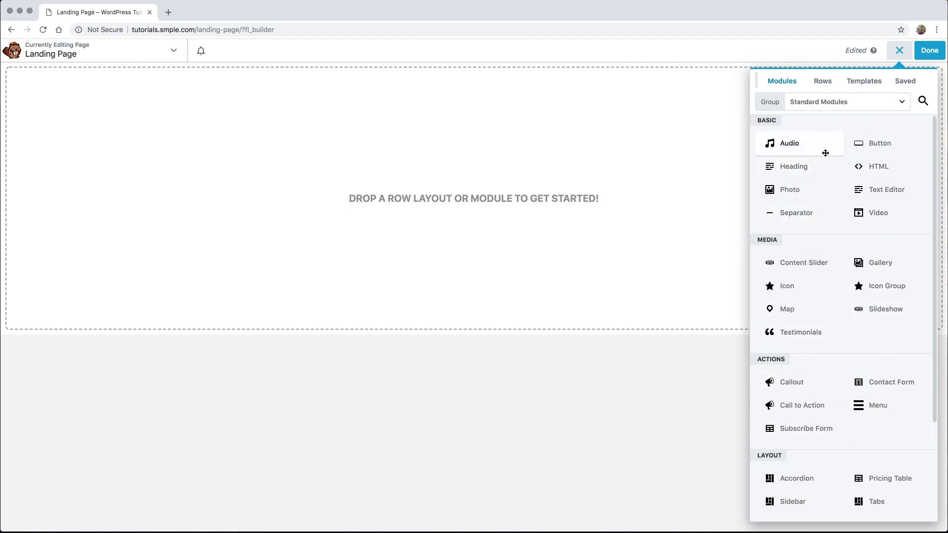
{"action": "left_click", "coordinate": [171, 51]}
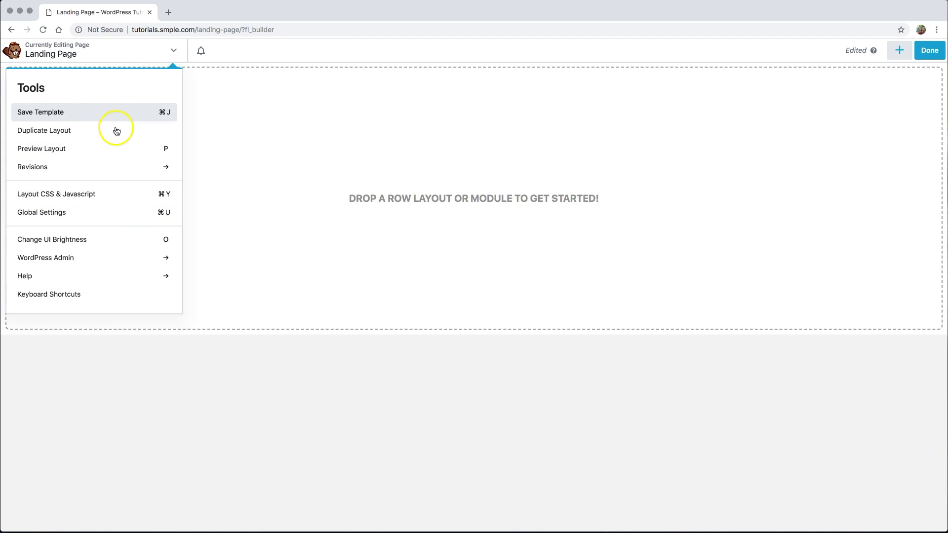
{"action": "left_click", "coordinate": [172, 52]}
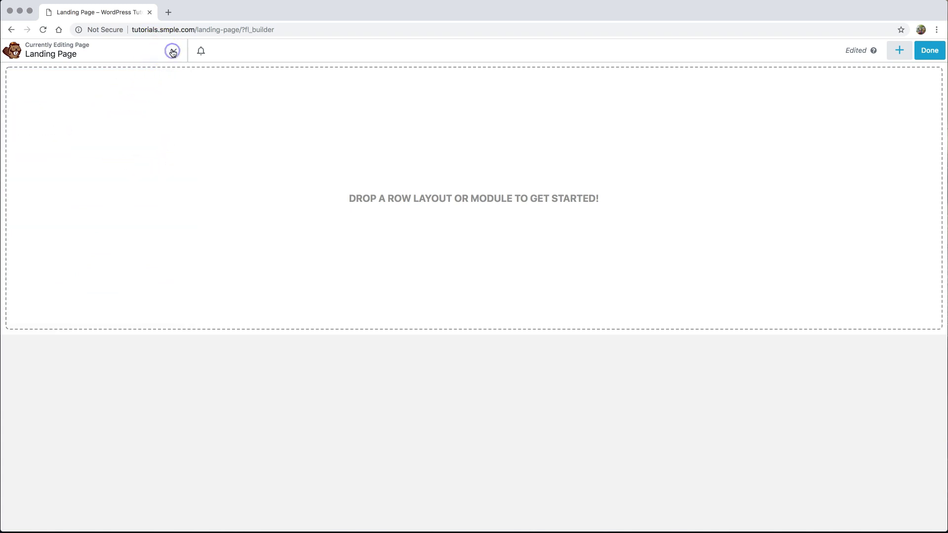
{"action": "left_click", "coordinate": [931, 51]}
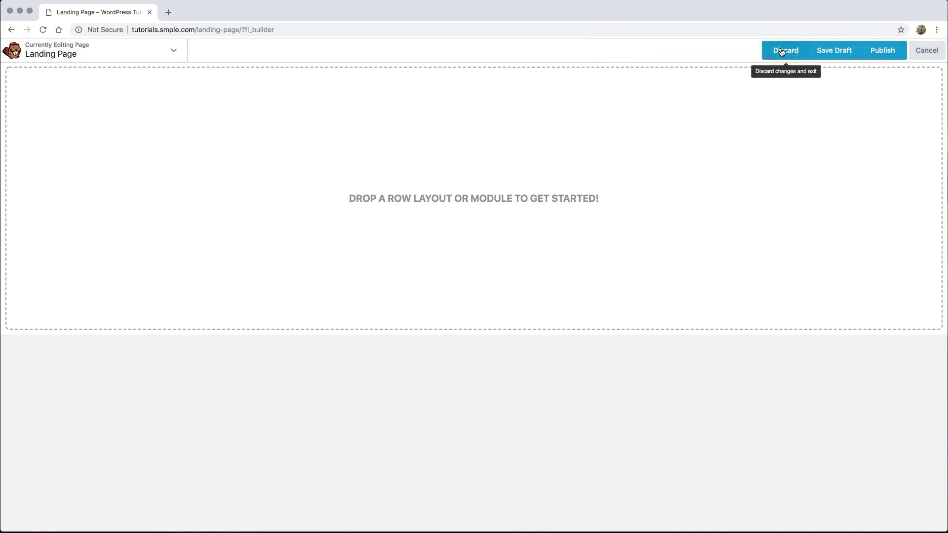
{"action": "left_click", "coordinate": [923, 54]}
{"action": "left_click", "coordinate": [900, 54]}
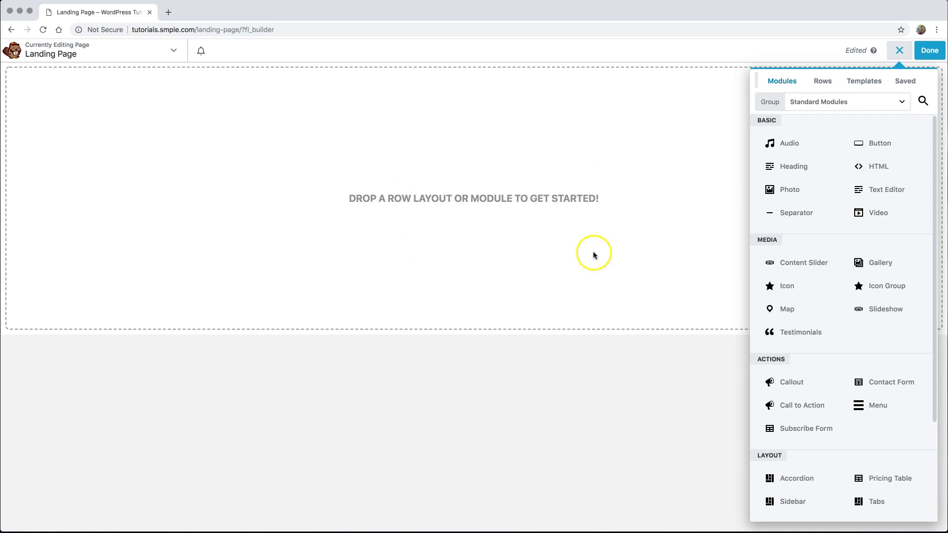
- Drag a 1 Column row layout onto the empty Landing Page
{"action": "left_click", "coordinate": [823, 82]}
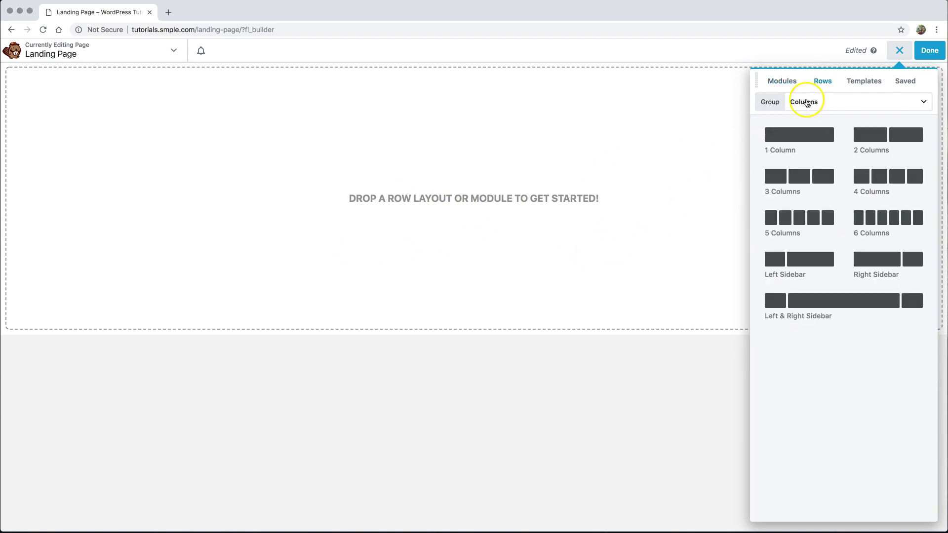
{"action": "left_click_drag", "start_coordinate": [797, 136], "coordinate": [543, 175]}
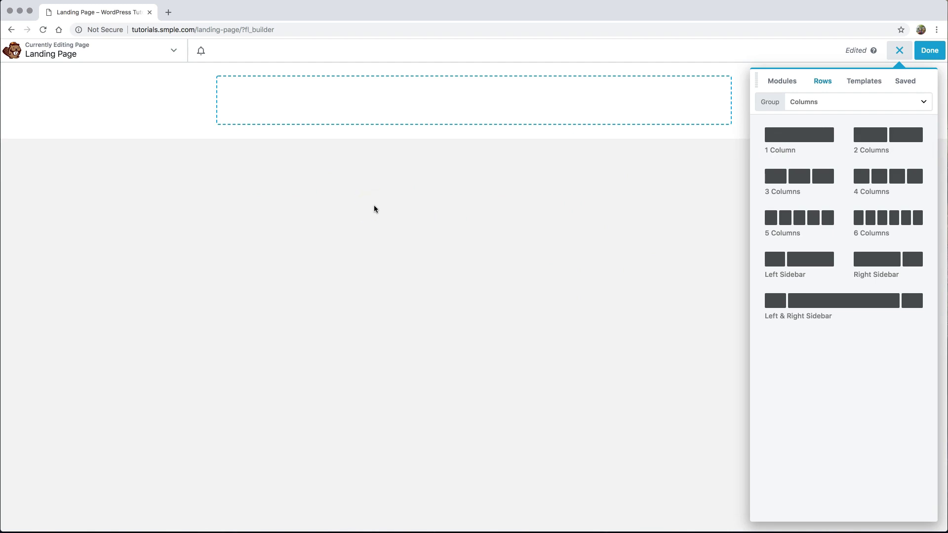
{"action": "mouse_move", "coordinate": [662, 110]}
- Drag a Photo module from the Modules list into the new row
{"action": "left_click", "coordinate": [786, 82]}
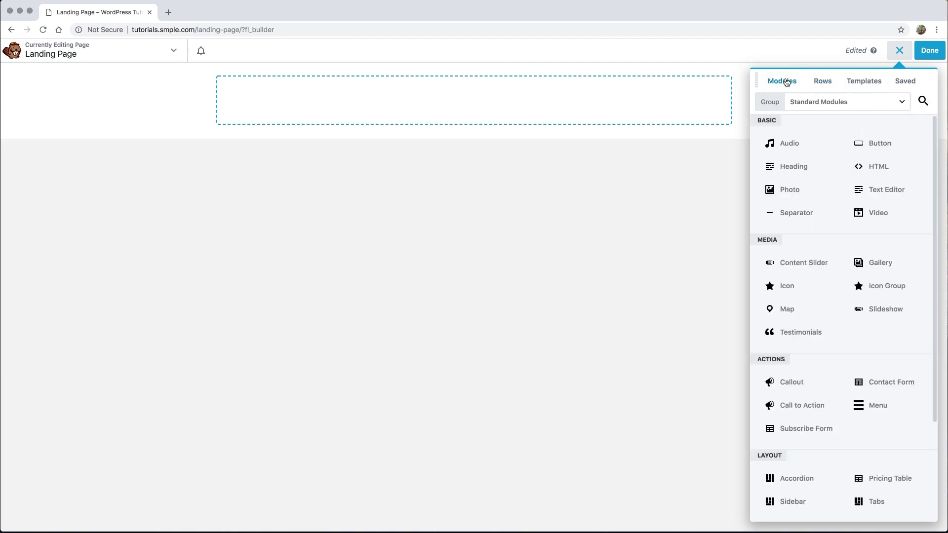
{"action": "left_click", "coordinate": [786, 101]}
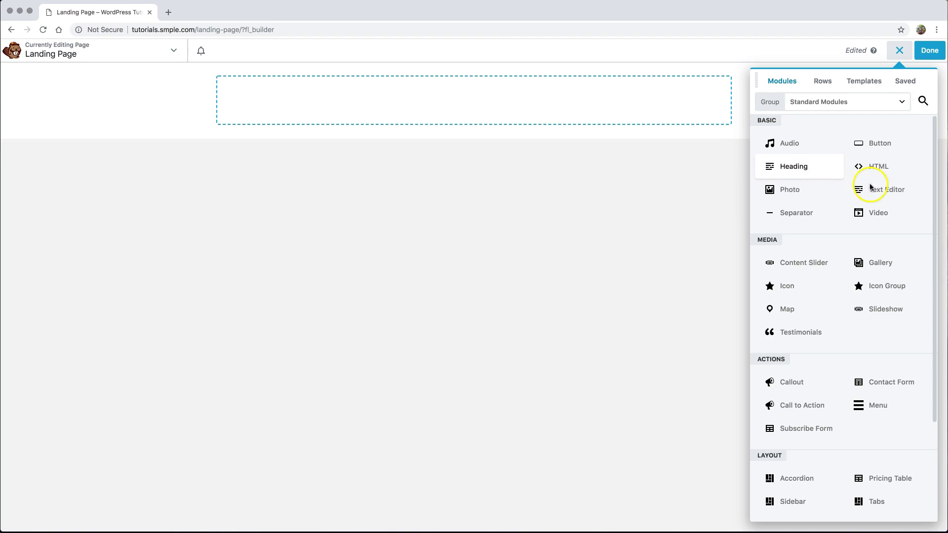
{"action": "scroll", "coordinate": [837, 281], "scroll_direction": "down", "scroll_amount": 3}
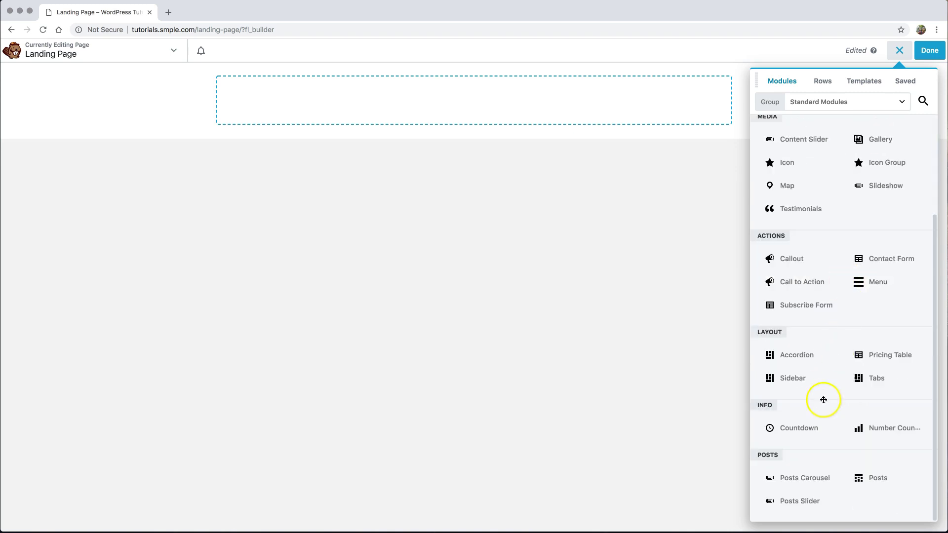
{"action": "scroll", "coordinate": [834, 236], "scroll_direction": "up", "scroll_amount": 3}
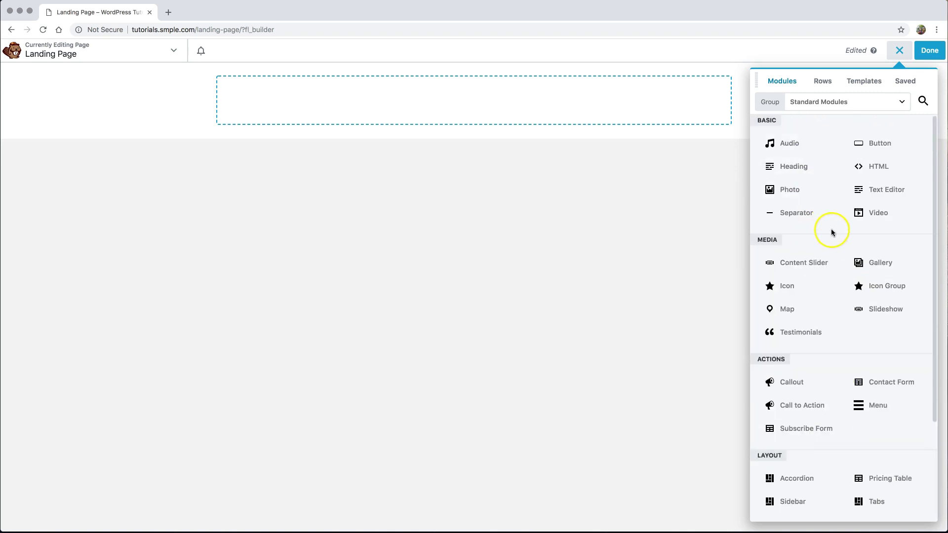
{"action": "left_click_drag", "start_coordinate": [793, 191], "coordinate": [458, 120]}
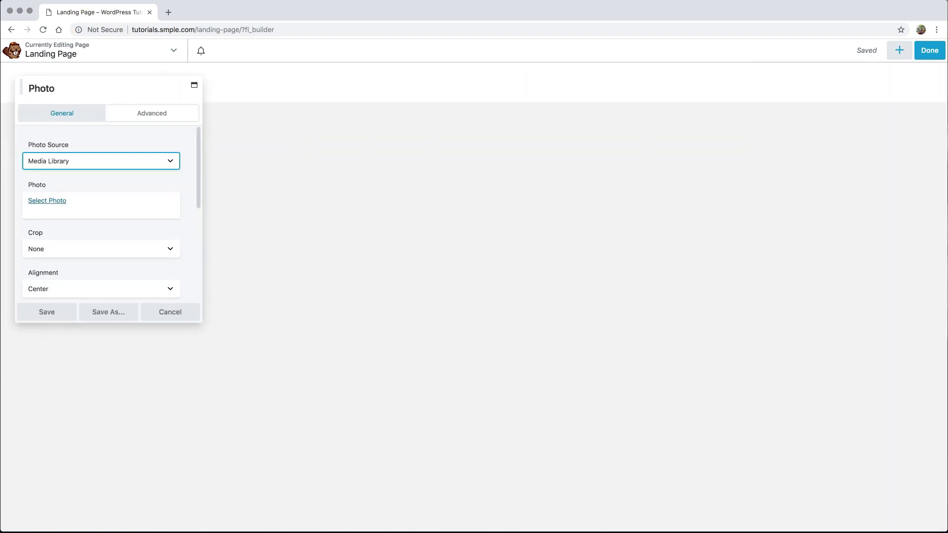
- Bring up the Select Photo window to pick the Photo module's image
{"action": "left_click", "coordinate": [90, 140]}
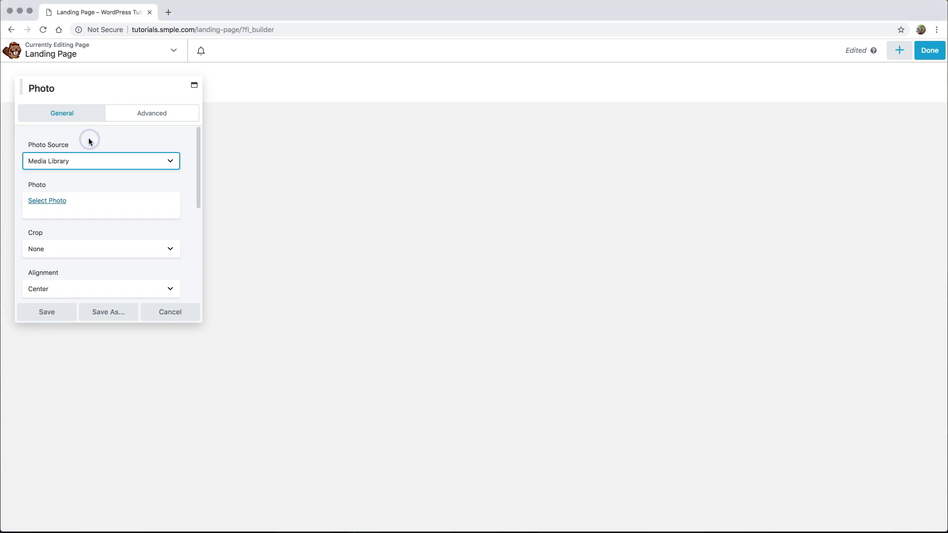
{"action": "left_click", "coordinate": [48, 201]}
- Upload logo.png, title it 'Simple Tutorials', and save it as the Photo module image
{"action": "left_click", "coordinate": [69, 143]}
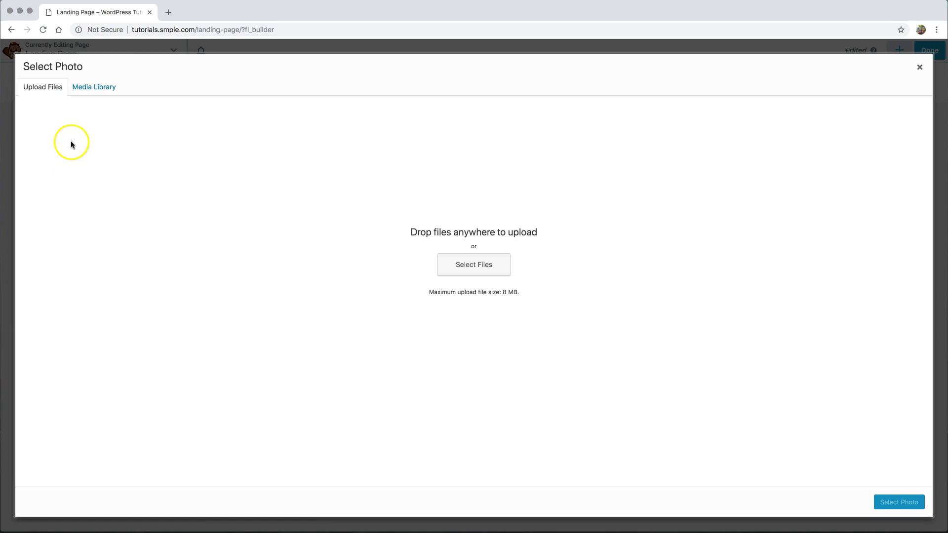
{"action": "left_click_drag", "start_coordinate": [229, 226], "coordinate": [296, 228]}
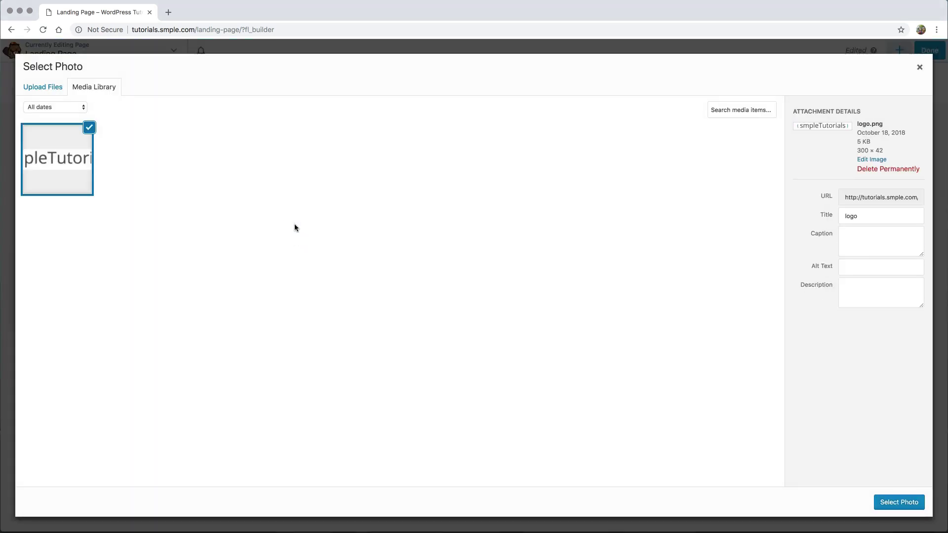
{"action": "left_click", "coordinate": [814, 215]}
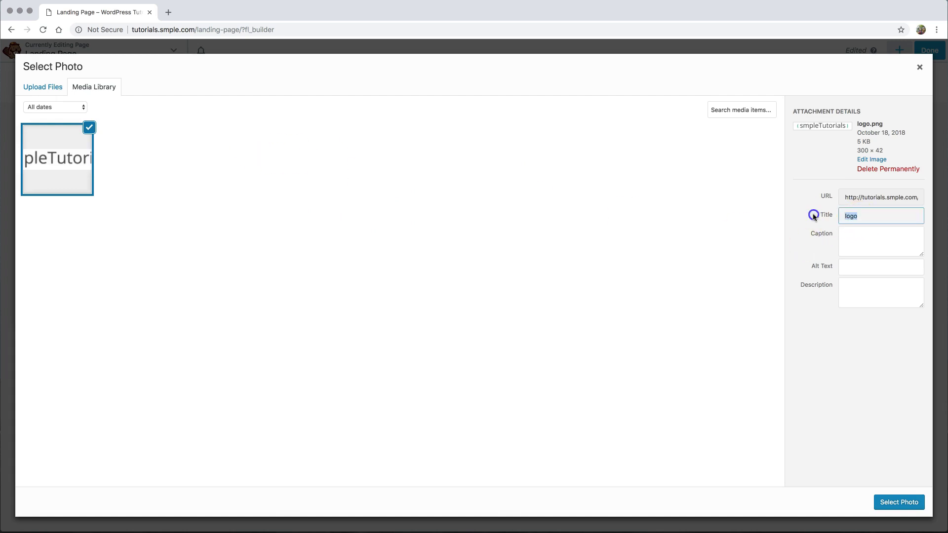
{"action": "type", "text": "Simp"}
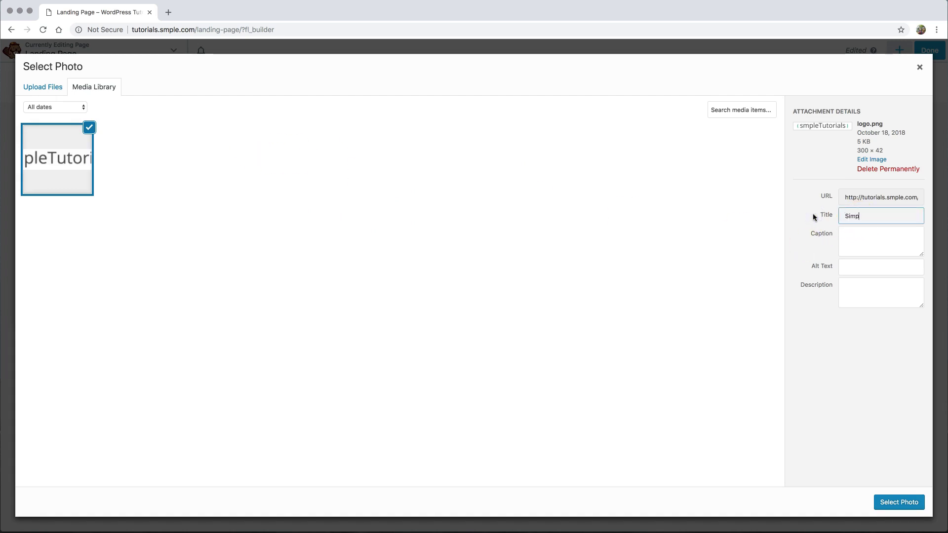
{"action": "type", "text": "le Tutorials"}
{"action": "left_click", "coordinate": [903, 502]}
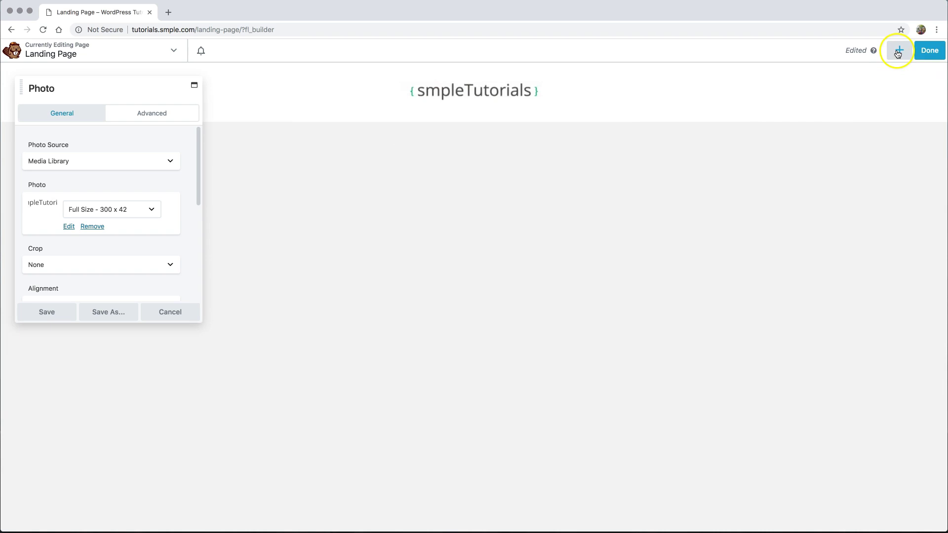
{"action": "left_click", "coordinate": [900, 51]}
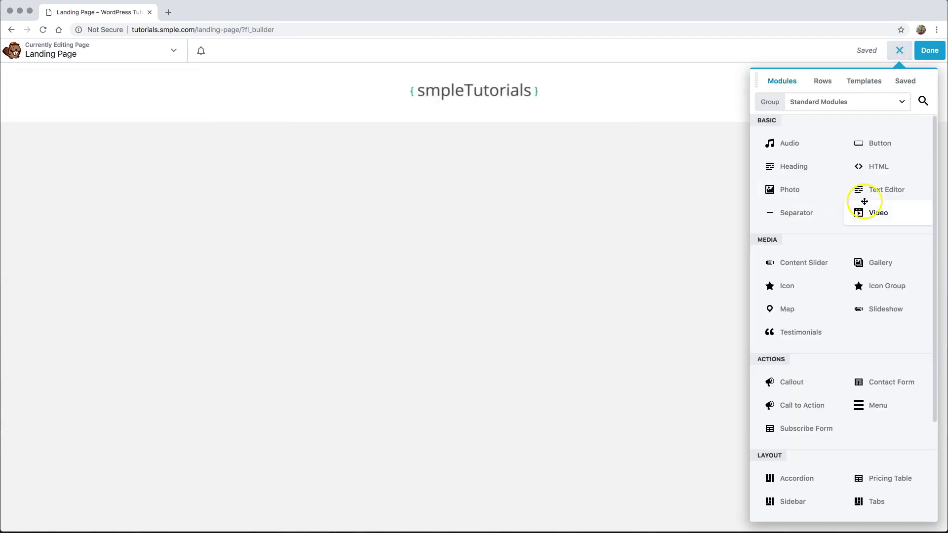
- Drag a Heading module below the logo and enter 'COMING SOON' as its text
{"action": "left_click_drag", "start_coordinate": [863, 193], "coordinate": [484, 149]}
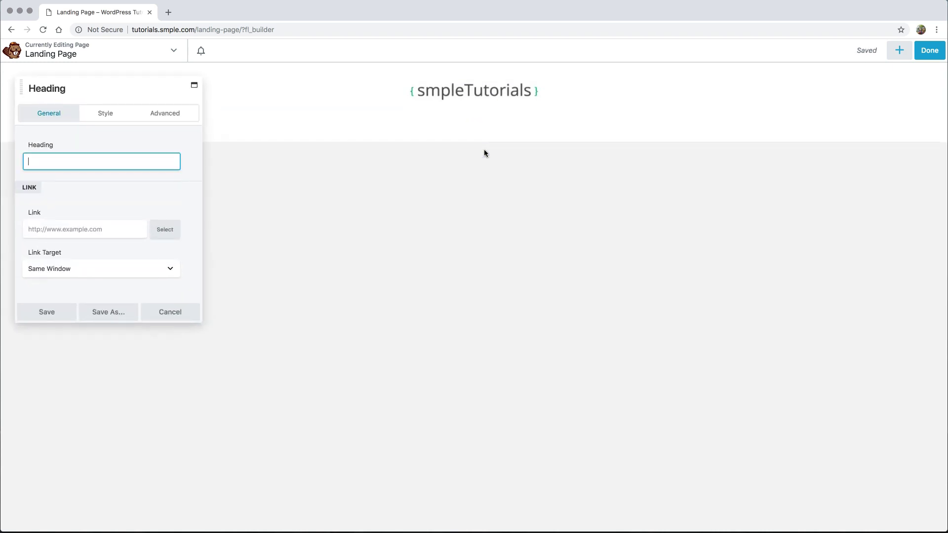
{"action": "left_click", "coordinate": [44, 166]}
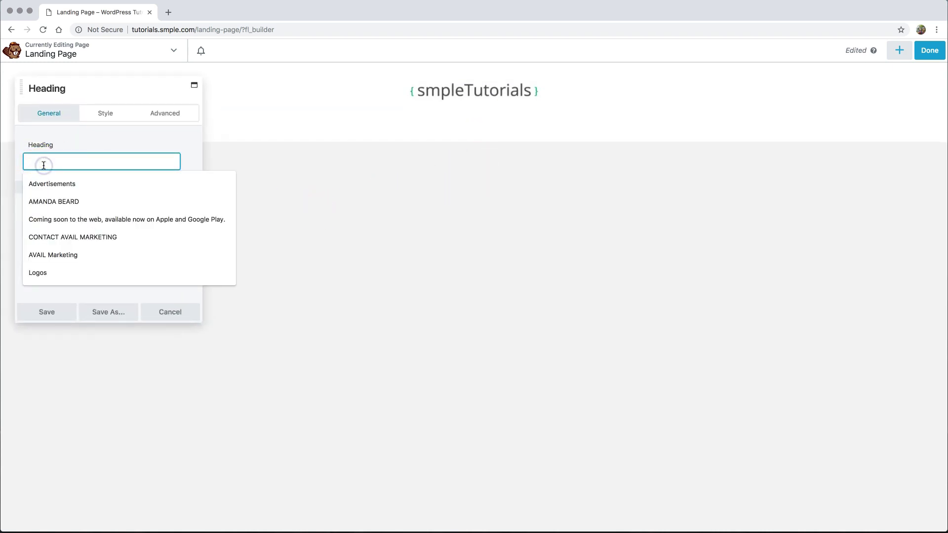
{"action": "type", "text": "COMING SOON"}
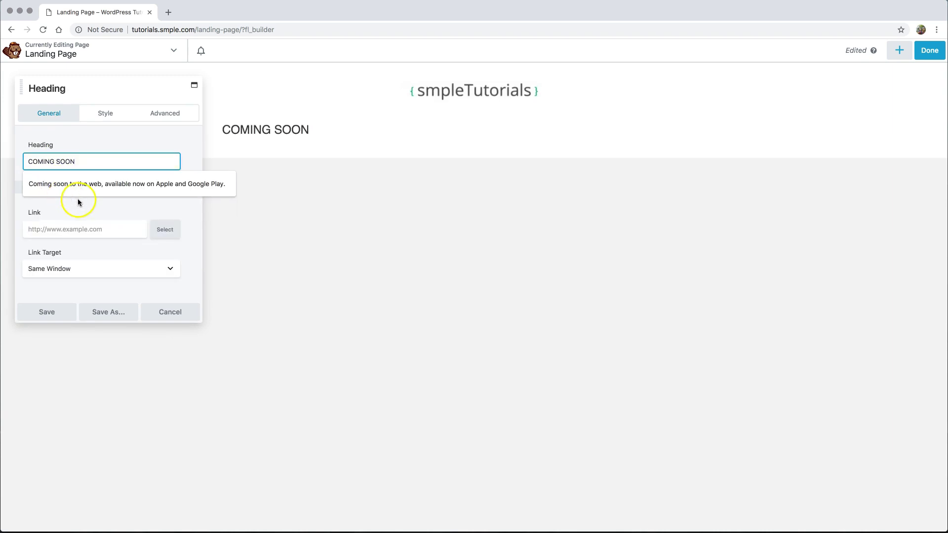
{"action": "left_click", "coordinate": [80, 200]}
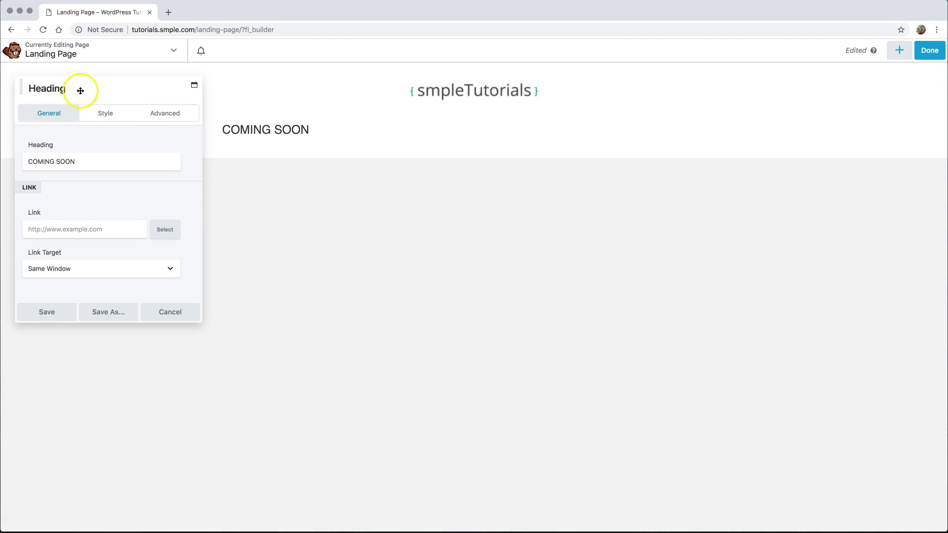
{"action": "left_click", "coordinate": [42, 115]}
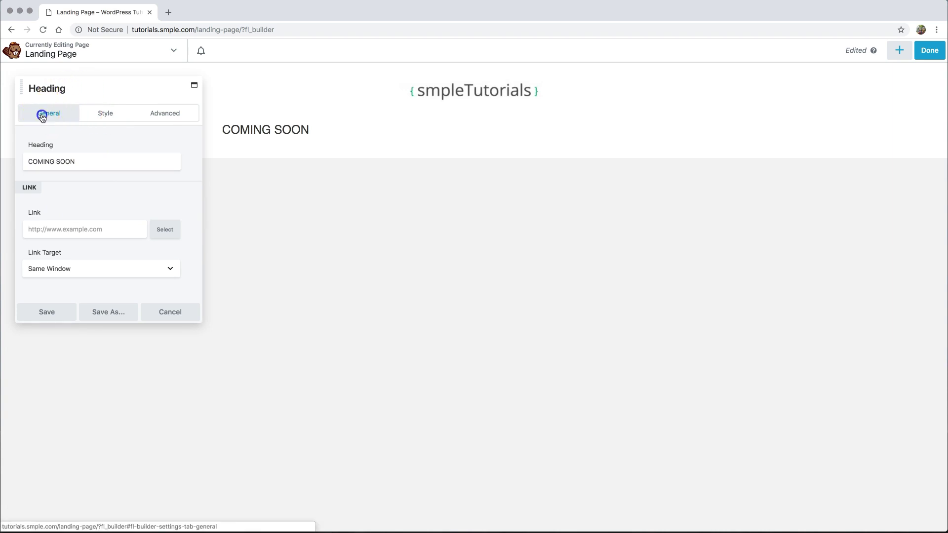
- Drag the heading settings panel taller to show more options, ending on Style settings
{"action": "left_click", "coordinate": [106, 112]}
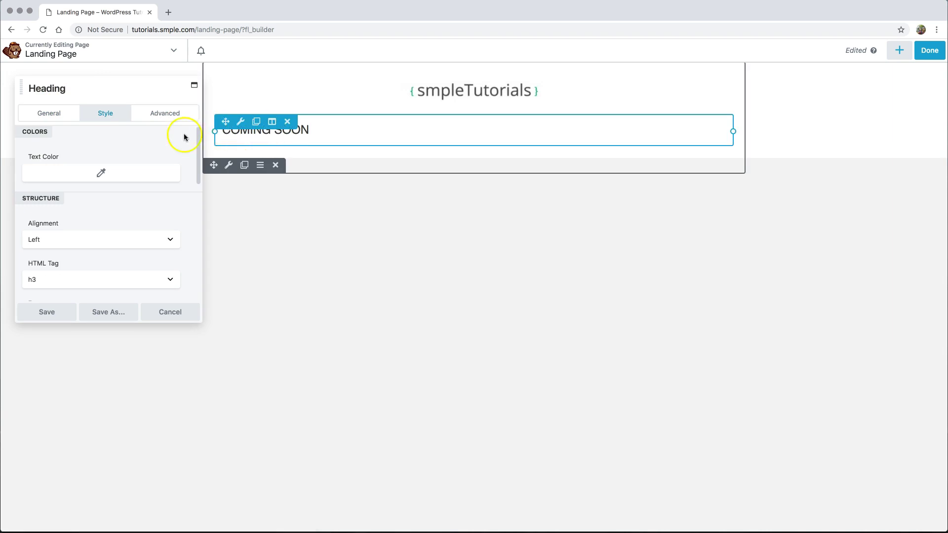
{"action": "left_click", "coordinate": [165, 116]}
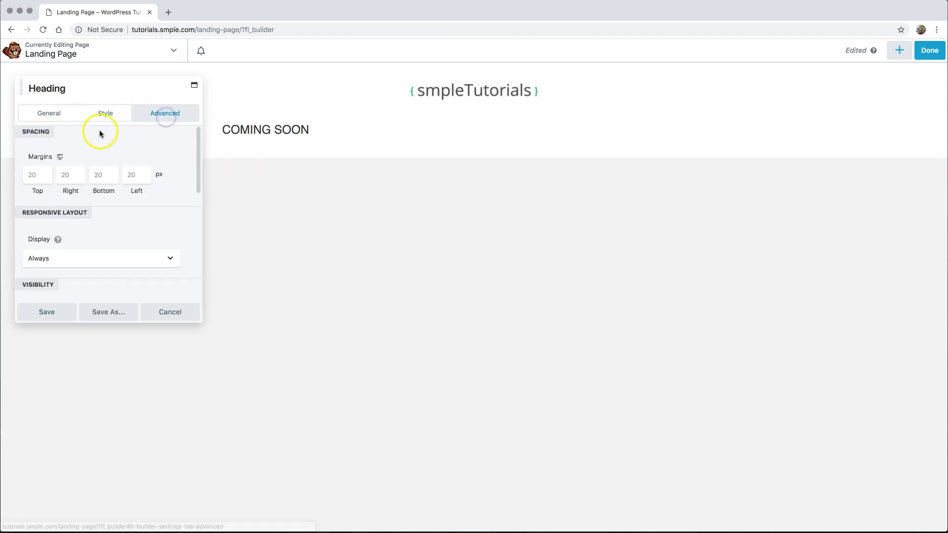
{"action": "scroll", "coordinate": [145, 174], "scroll_direction": "down", "scroll_amount": 5}
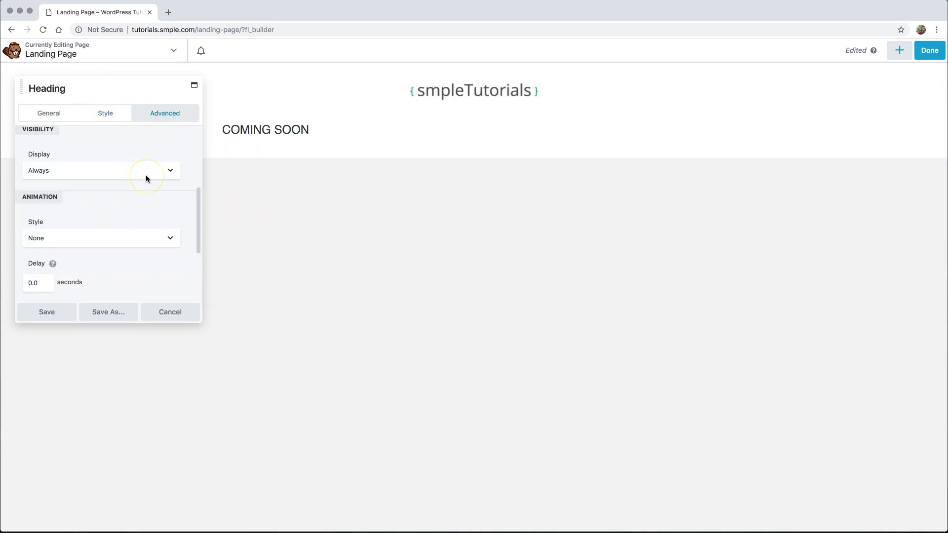
{"action": "scroll", "coordinate": [146, 177], "scroll_direction": "up", "scroll_amount": 5}
{"action": "left_click_drag", "start_coordinate": [188, 324], "coordinate": [193, 508]}
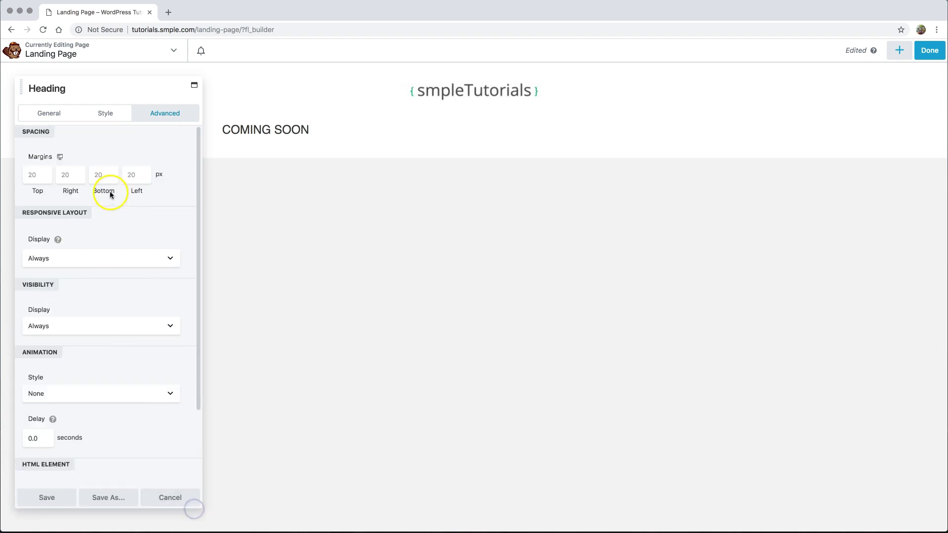
{"action": "scroll", "coordinate": [80, 274], "scroll_direction": "down", "scroll_amount": 4}
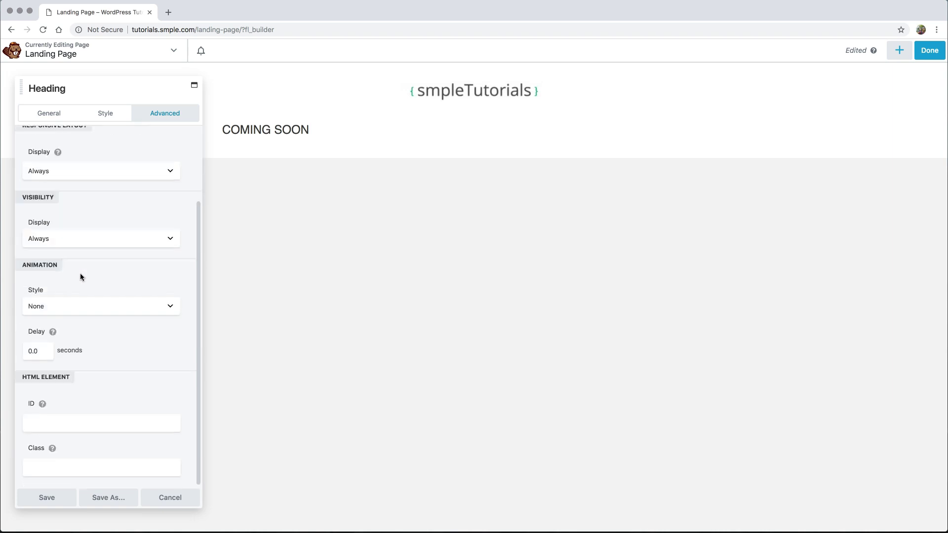
{"action": "scroll", "coordinate": [81, 276], "scroll_direction": "up", "scroll_amount": 4}
{"action": "left_click", "coordinate": [105, 114]}
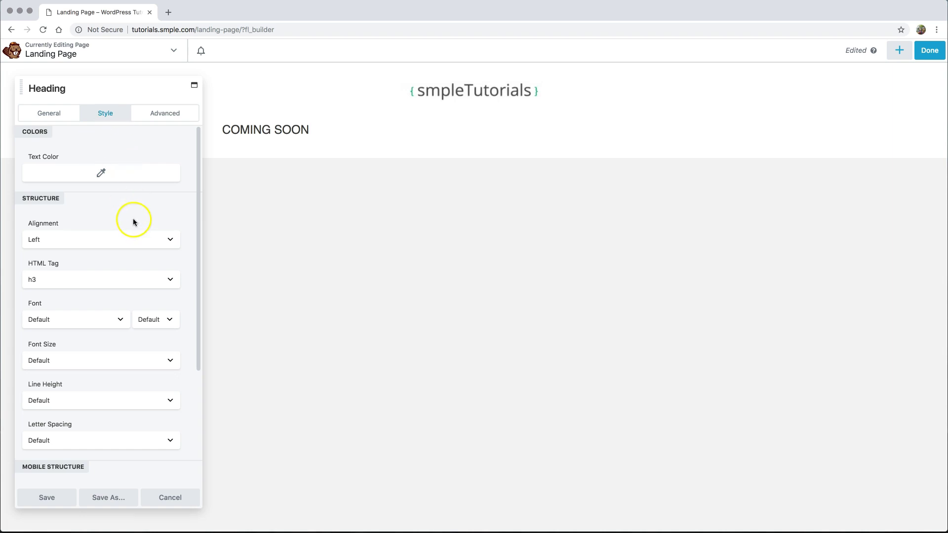
- Select the COMING SOON heading and center-align it
{"action": "left_click", "coordinate": [248, 134]}
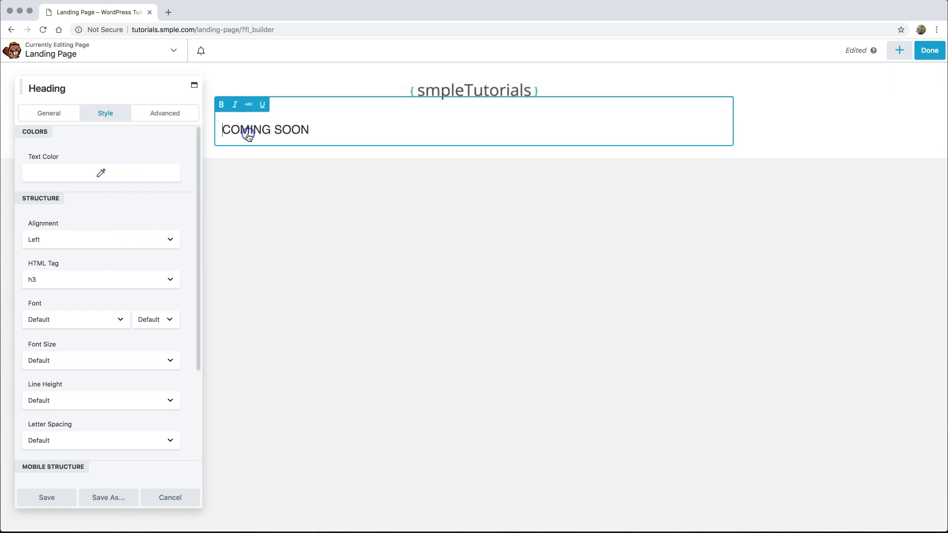
{"action": "left_click", "coordinate": [252, 182]}
{"action": "left_click", "coordinate": [289, 132]}
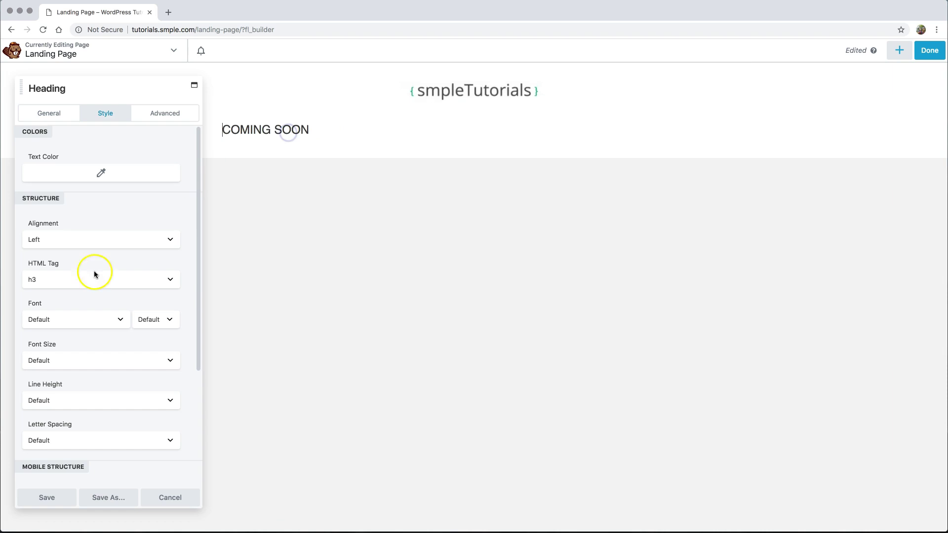
{"action": "left_click", "coordinate": [85, 240]}
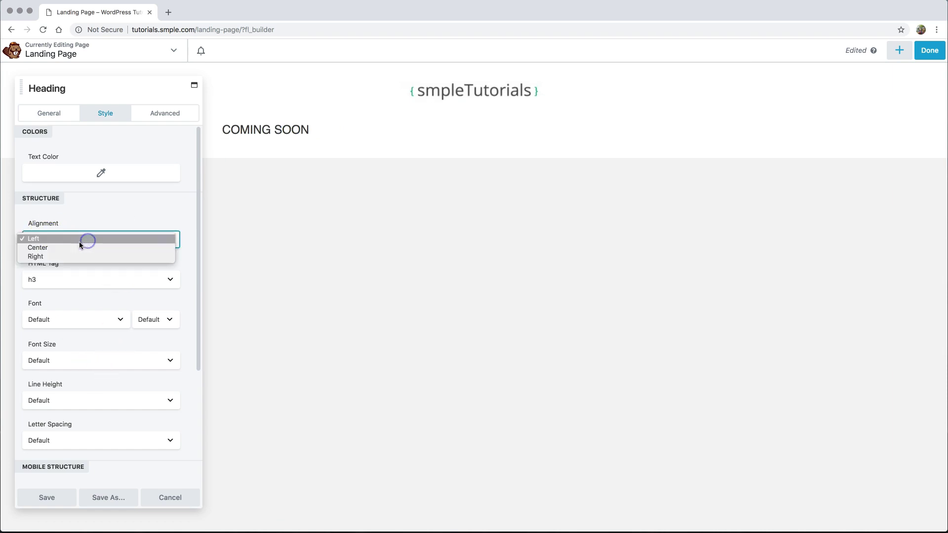
{"action": "left_click", "coordinate": [71, 247]}
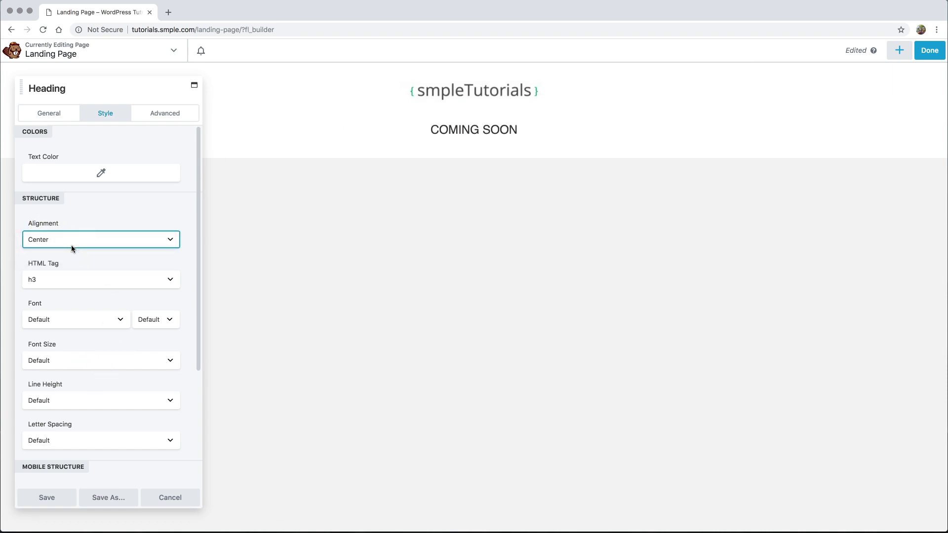
- Make the heading an h2 with a custom 48 px font size
{"action": "left_click", "coordinate": [63, 281]}
{"action": "left_click", "coordinate": [63, 270]}
{"action": "left_click", "coordinate": [93, 255]}
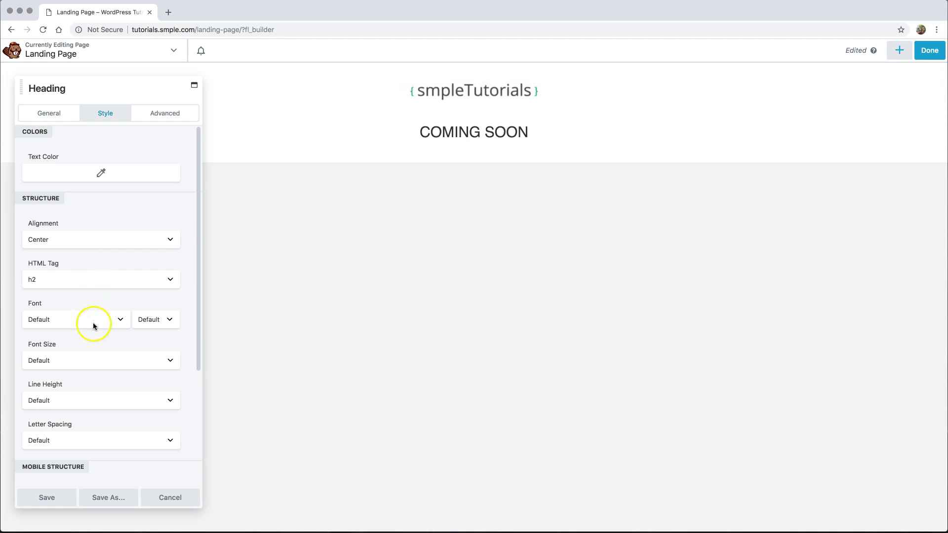
{"action": "left_click", "coordinate": [66, 361]}
{"action": "left_click", "coordinate": [64, 369]}
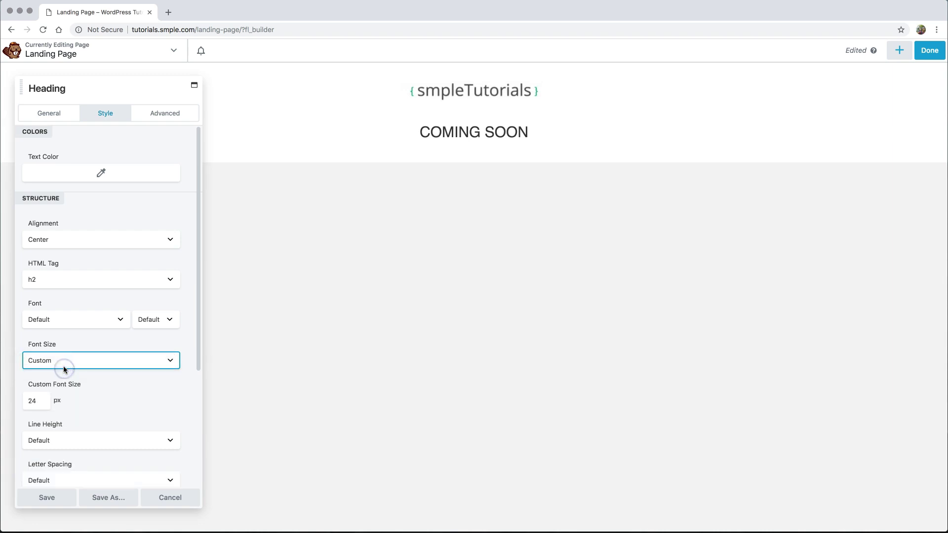
{"action": "left_click_drag", "start_coordinate": [39, 402], "coordinate": [21, 400]}
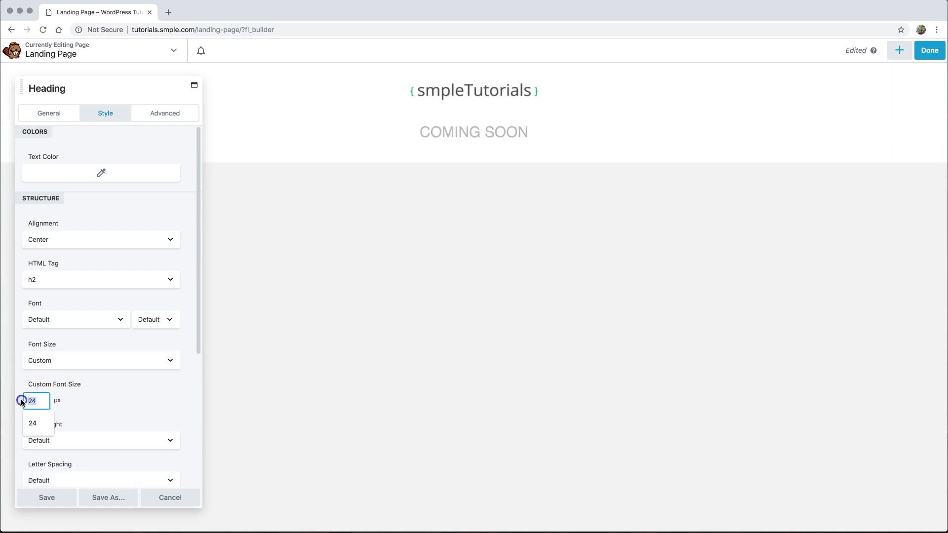
{"action": "type", "text": "48"}
{"action": "left_click", "coordinate": [127, 391]}
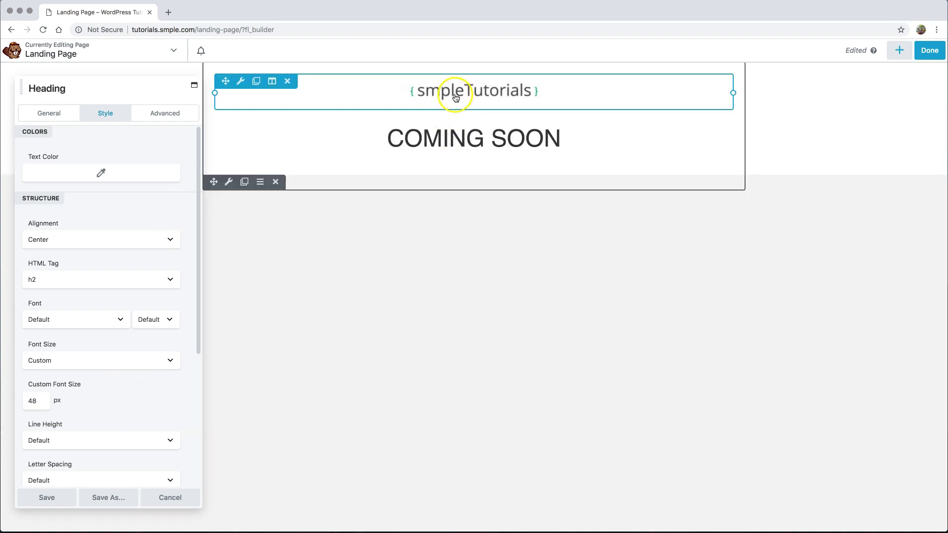
- Set the COMING SOON heading's top margin to 0
{"action": "left_click", "coordinate": [165, 110]}
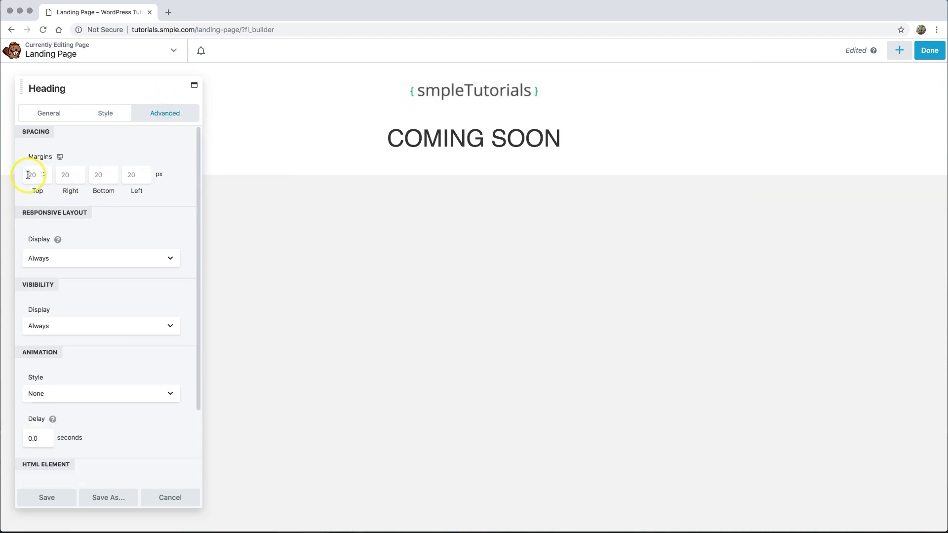
{"action": "type", "text": "0"}
{"action": "left_click", "coordinate": [110, 142]}
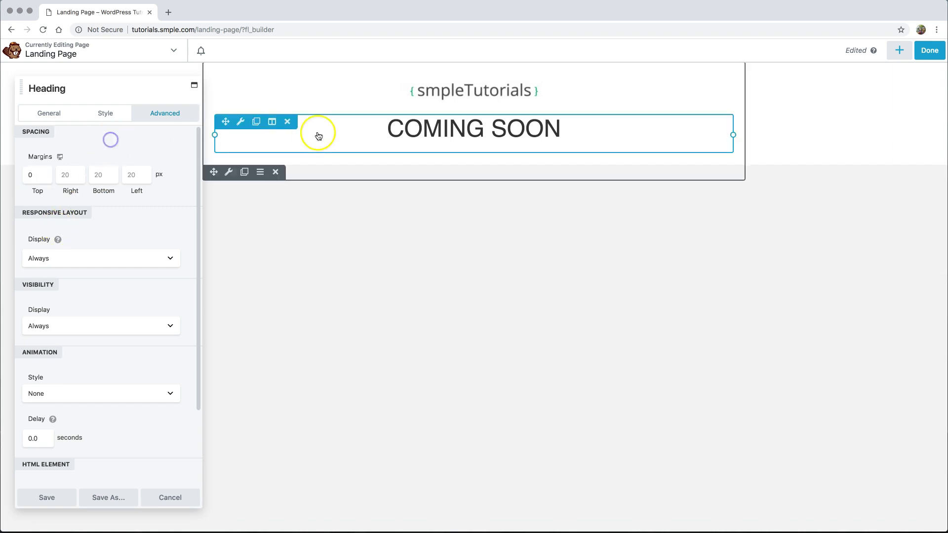
- Set the logo image's bottom margin to 0
{"action": "left_click", "coordinate": [480, 92]}
{"action": "left_click", "coordinate": [155, 113]}
{"action": "left_click", "coordinate": [99, 176]}
{"action": "type", "text": "0"}
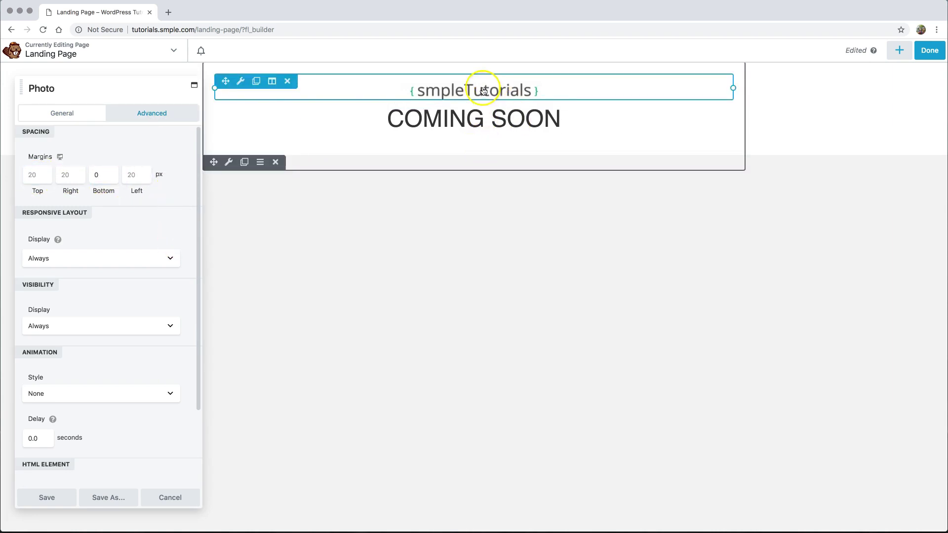
{"action": "left_click", "coordinate": [437, 113]}
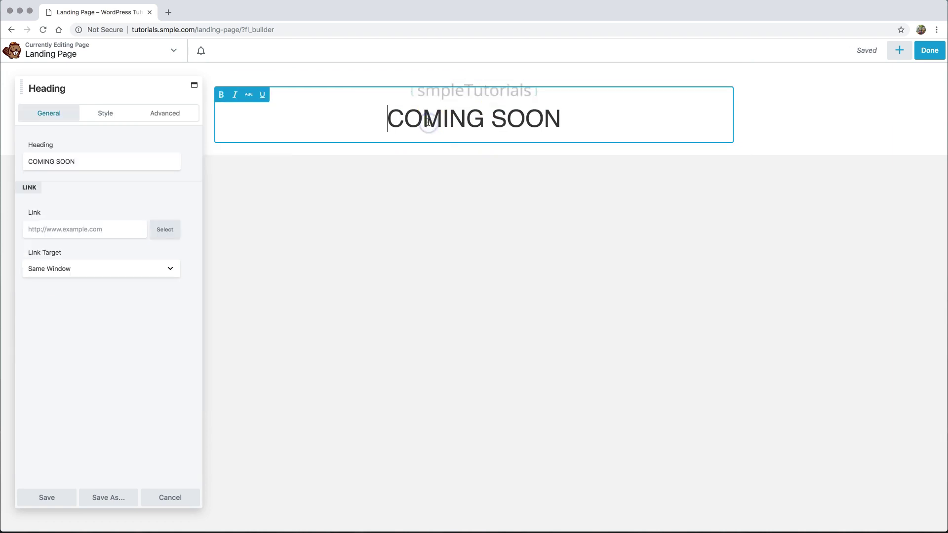
- Reduce the heading's custom font size to 36 px and save the heading settings
{"action": "left_click", "coordinate": [103, 115]}
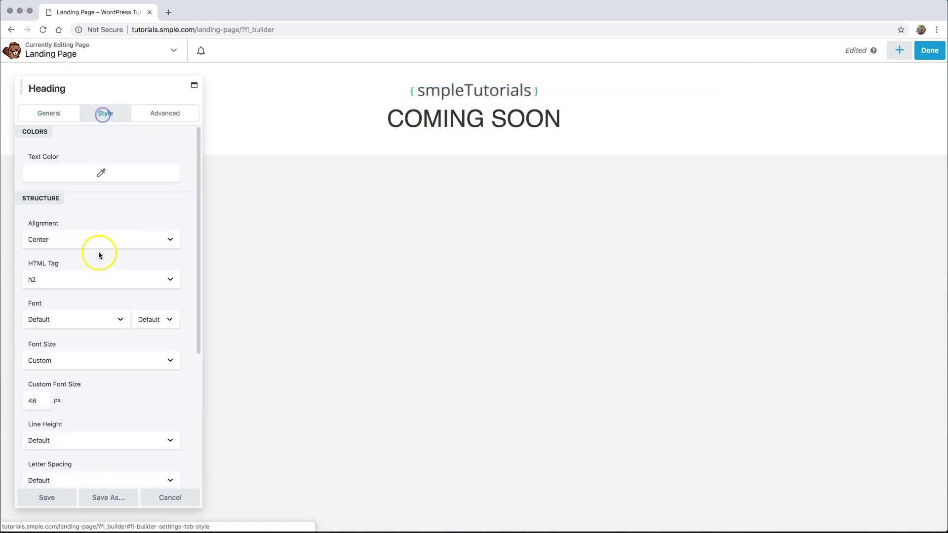
{"action": "left_click", "coordinate": [36, 401]}
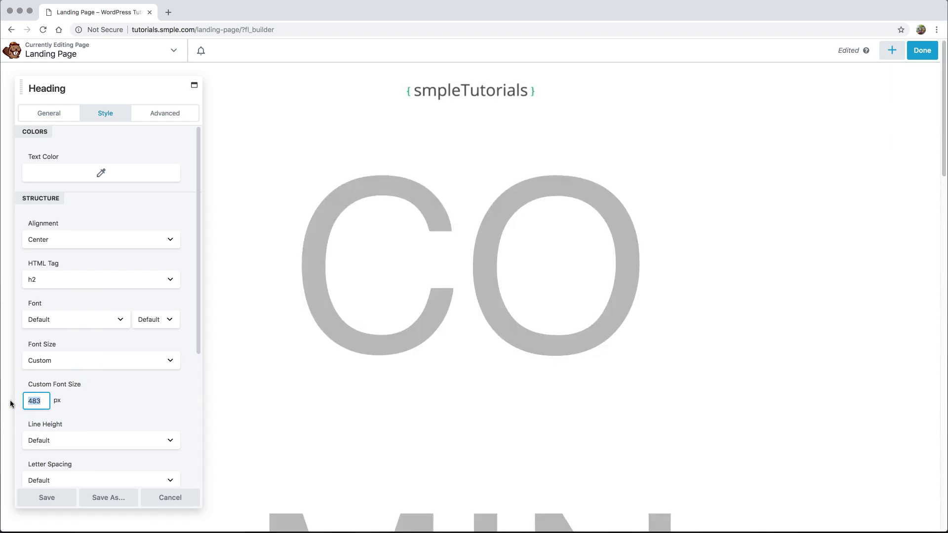
{"action": "type", "text": "36"}
{"action": "left_click", "coordinate": [133, 403]}
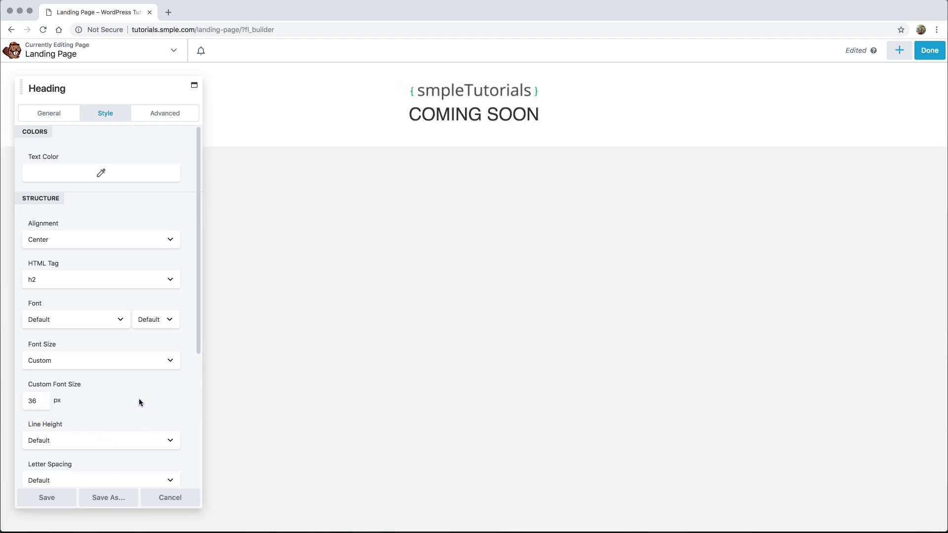
{"action": "scroll", "coordinate": [133, 378], "scroll_direction": "down", "scroll_amount": 3}
{"action": "scroll", "coordinate": [132, 378], "scroll_direction": "down", "scroll_amount": 4}
{"action": "scroll", "coordinate": [132, 378], "scroll_direction": "down", "scroll_amount": 2}
{"action": "left_click", "coordinate": [43, 324]}
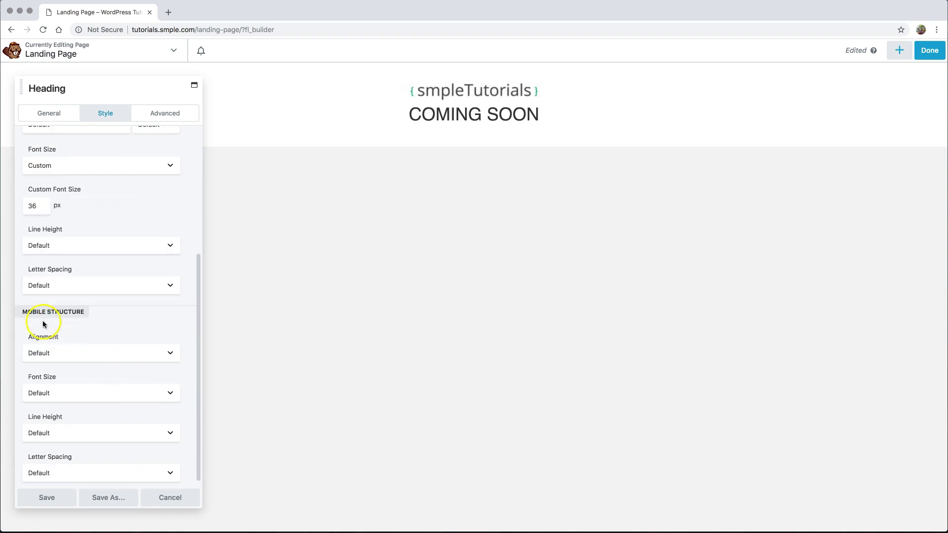
{"action": "left_click", "coordinate": [36, 497]}
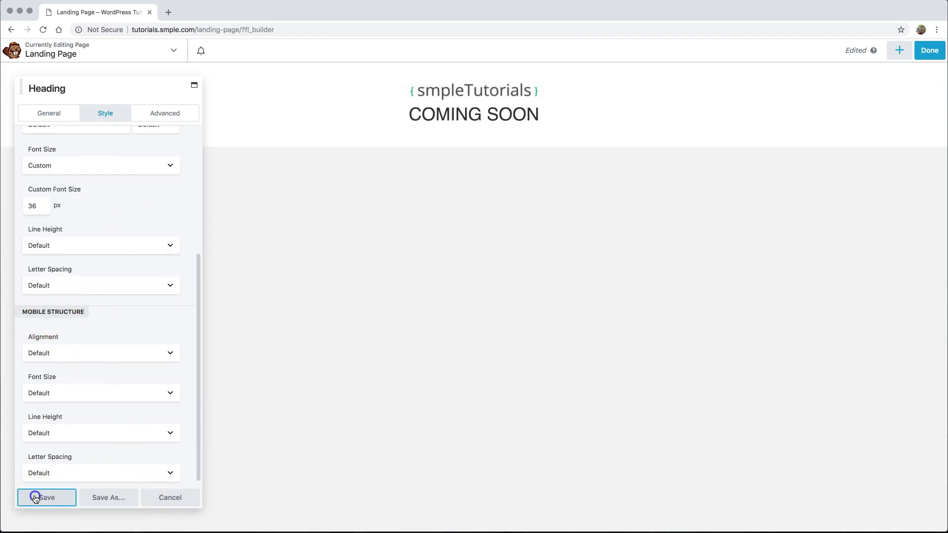
- Preview the Landing Page layout from the builder's Tools menu
{"action": "left_click", "coordinate": [146, 50]}
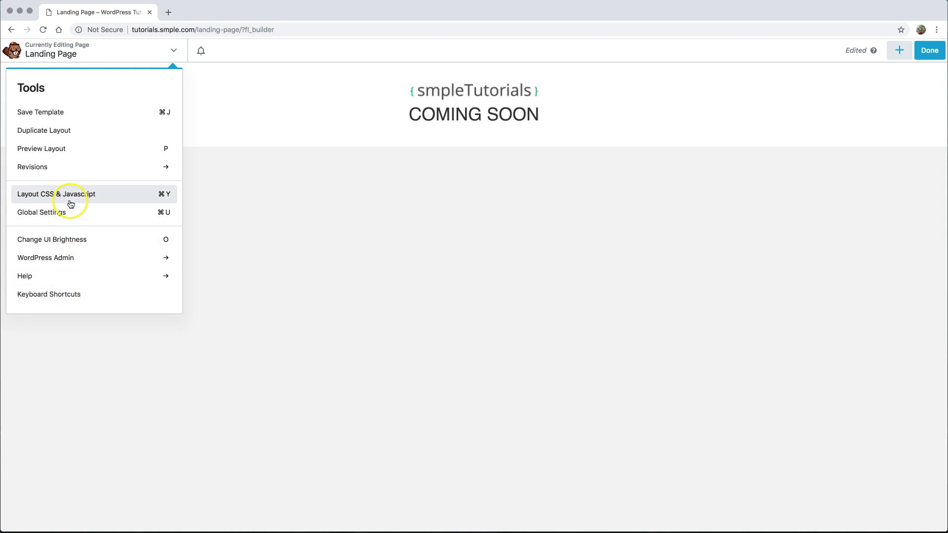
{"action": "left_click", "coordinate": [67, 155]}
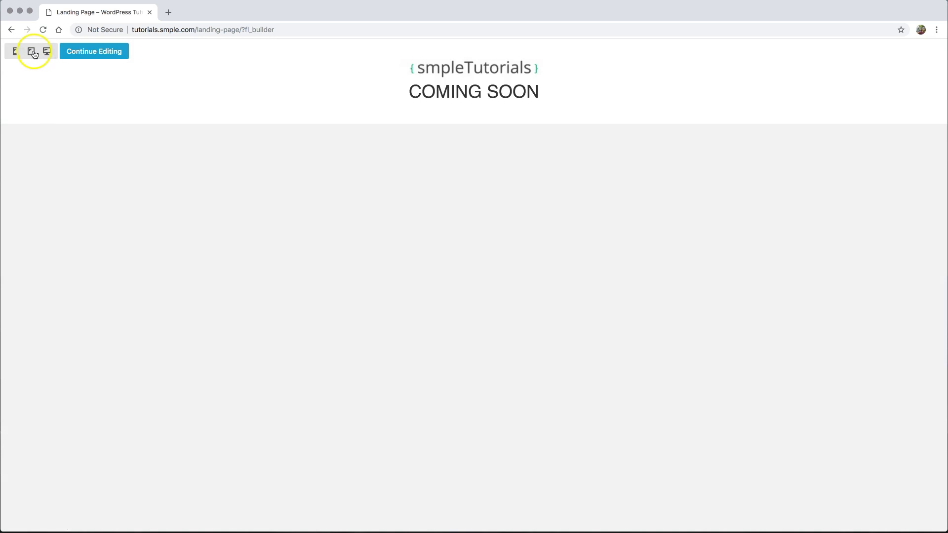
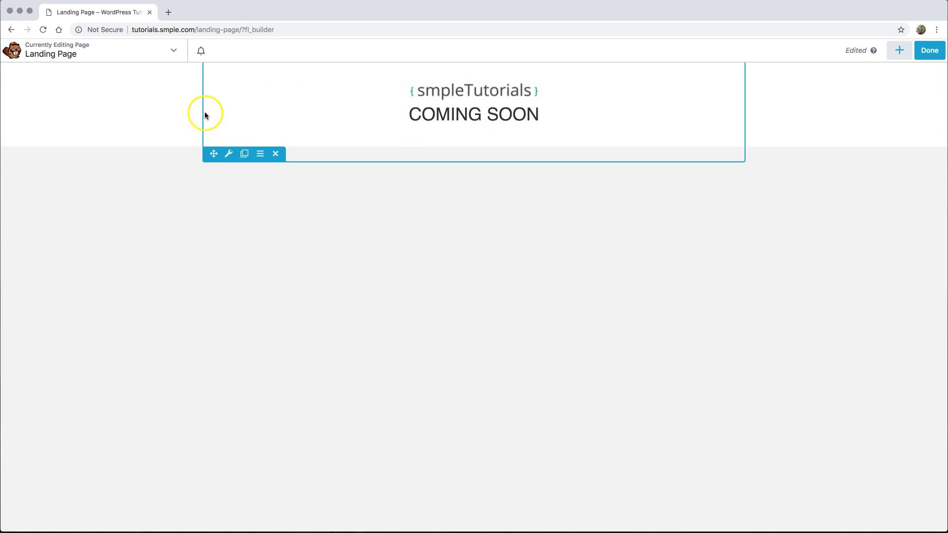
- Open the COMING SOON row's settings and switch its background type to Photo
{"action": "left_click", "coordinate": [228, 155]}
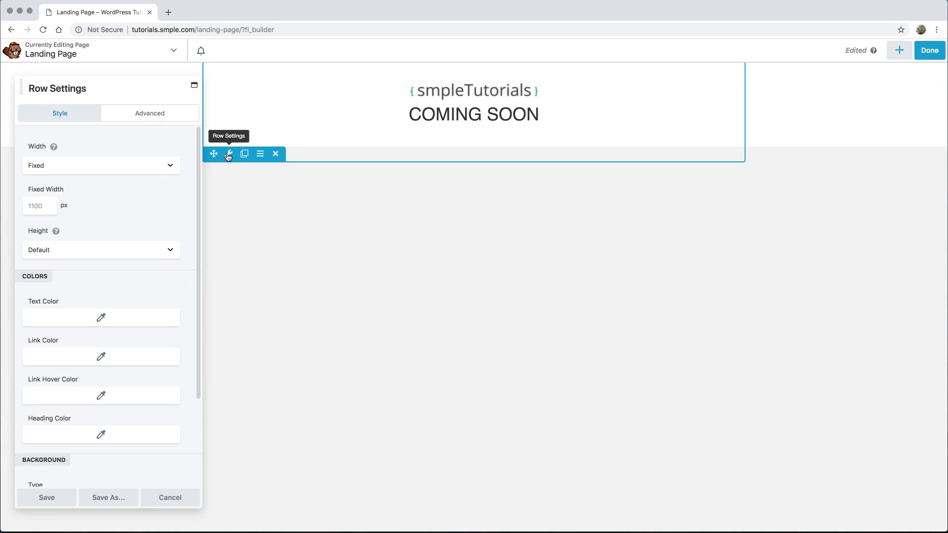
{"action": "left_click", "coordinate": [144, 89]}
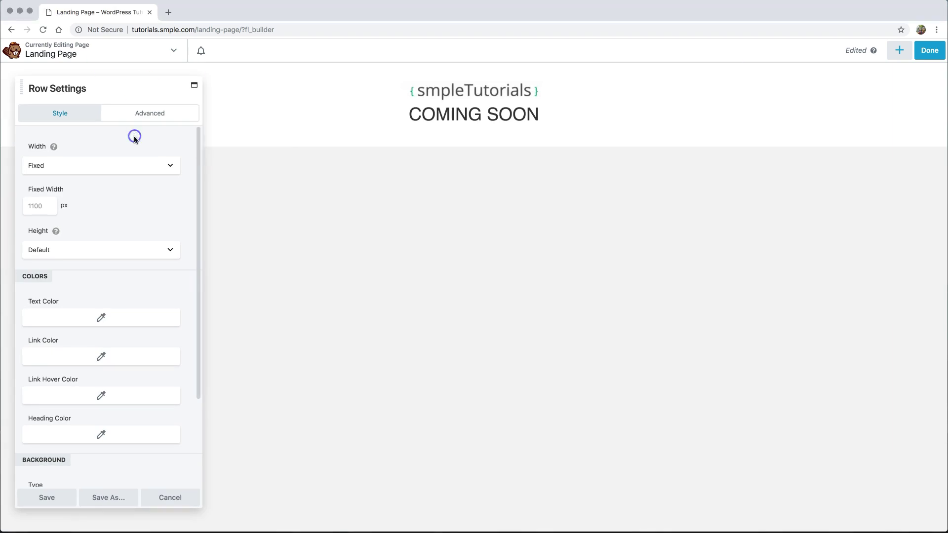
{"action": "left_click", "coordinate": [110, 170]}
{"action": "scroll", "coordinate": [114, 209], "scroll_direction": "down", "scroll_amount": 5}
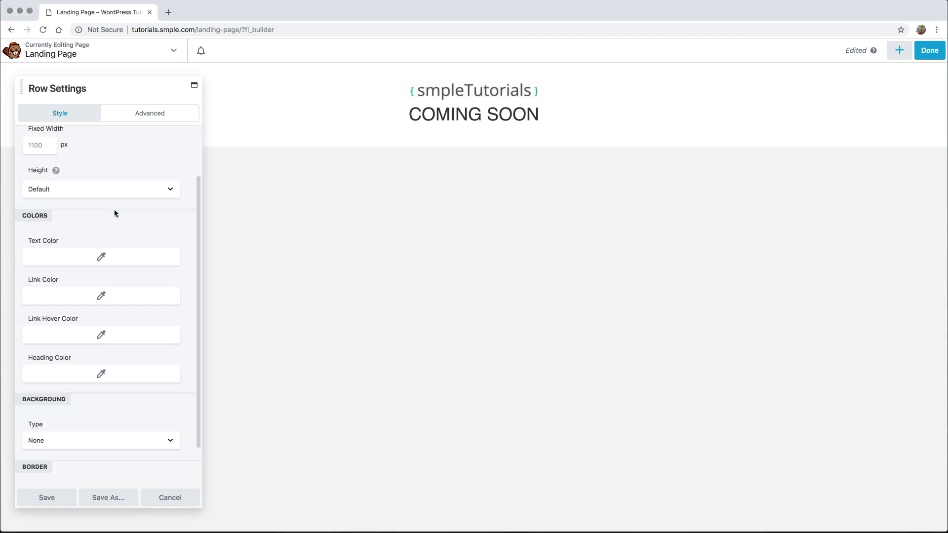
{"action": "left_click", "coordinate": [85, 398]}
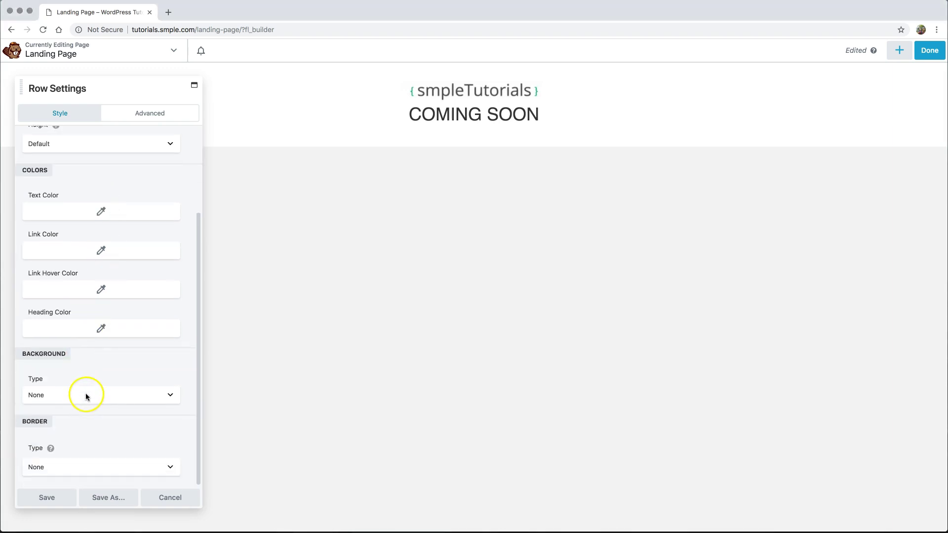
{"action": "left_click", "coordinate": [73, 393]}
{"action": "left_click", "coordinate": [70, 410]}
{"action": "scroll", "coordinate": [109, 416], "scroll_direction": "down", "scroll_amount": 8}
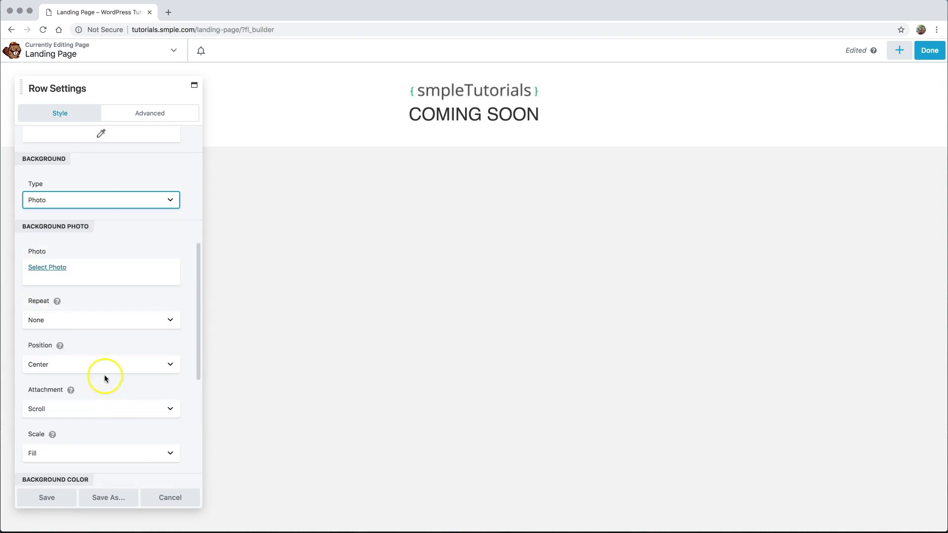
- Upload abstract.jpeg to the media library and use it as the row's background photo
{"action": "left_click", "coordinate": [48, 269]}
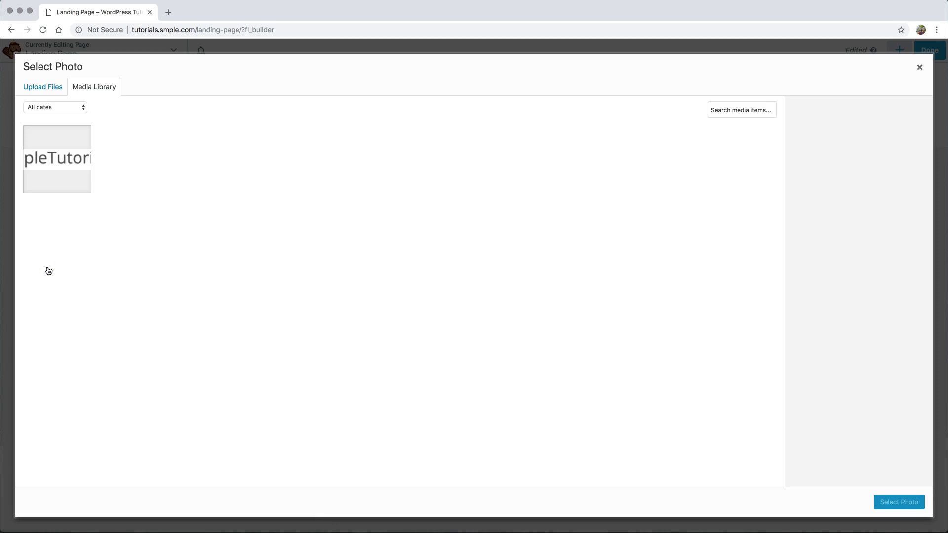
{"action": "left_click_drag", "start_coordinate": [1, 217], "coordinate": [244, 218]}
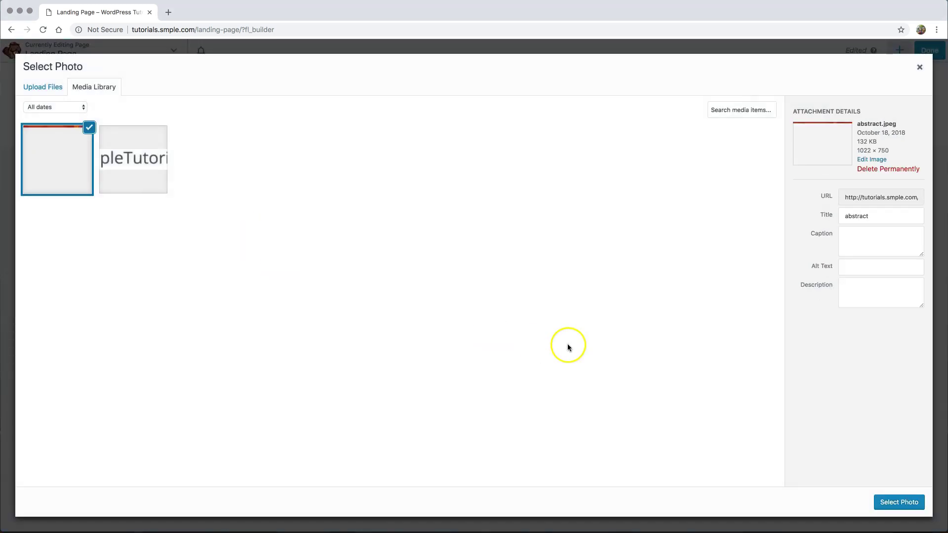
{"action": "left_click", "coordinate": [896, 504]}
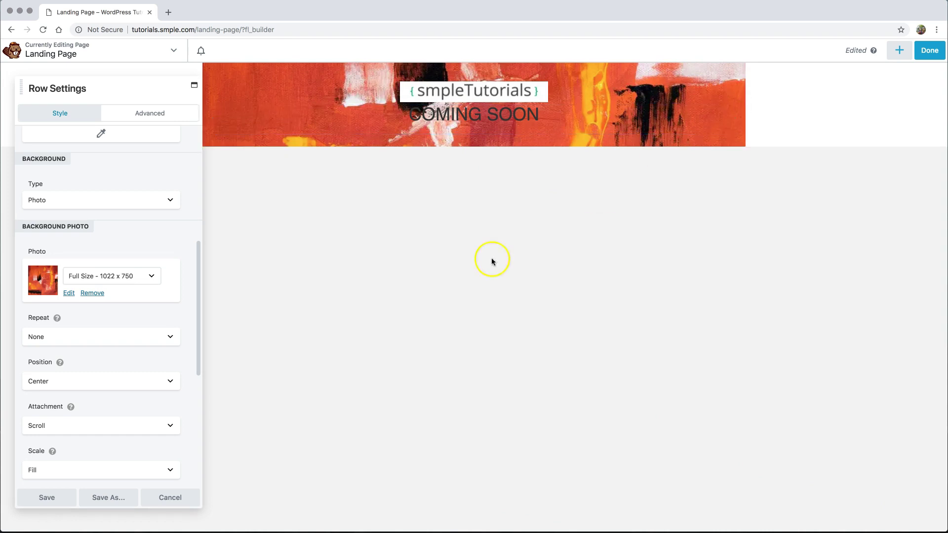
- Set the row to Full Width with Fixed content width and Full Height
{"action": "scroll", "coordinate": [182, 302], "scroll_direction": "up", "scroll_amount": 6}
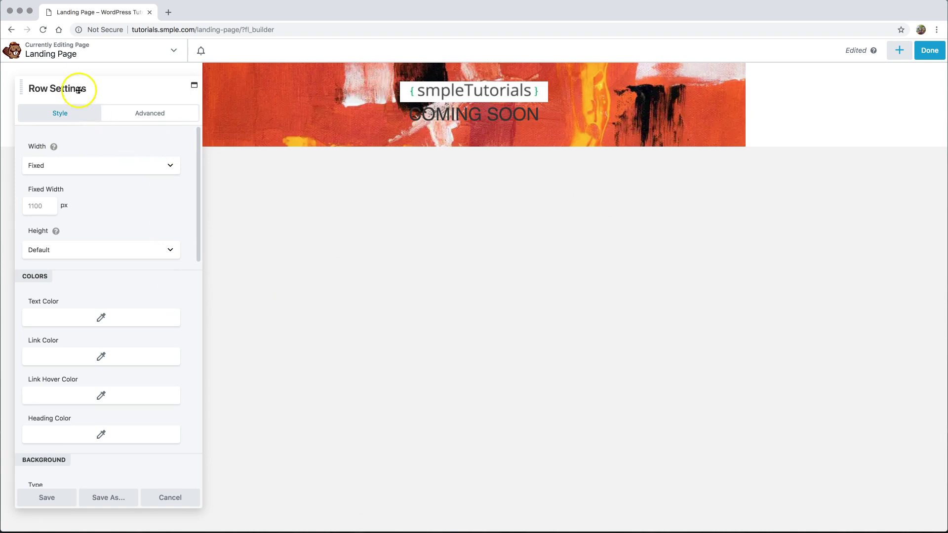
{"action": "mouse_move", "coordinate": [247, 152]}
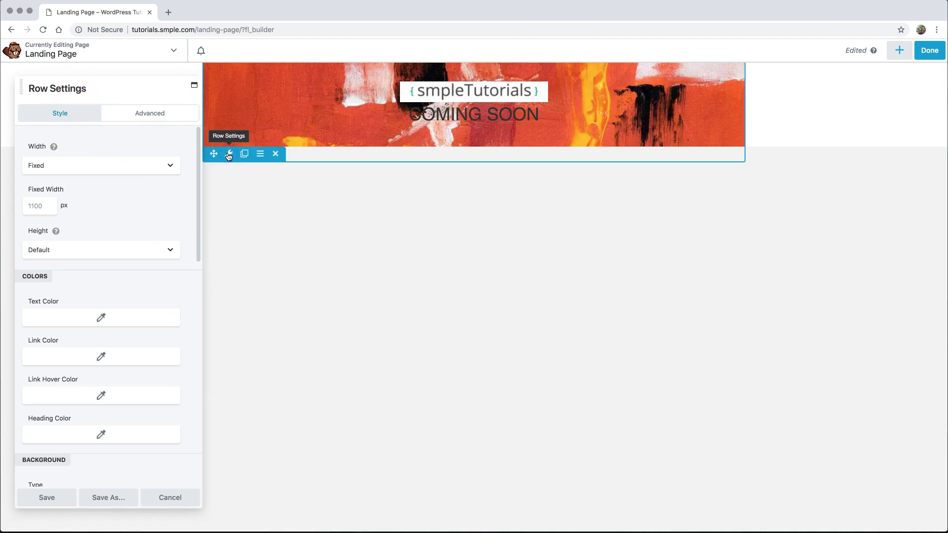
{"action": "left_click", "coordinate": [82, 167]}
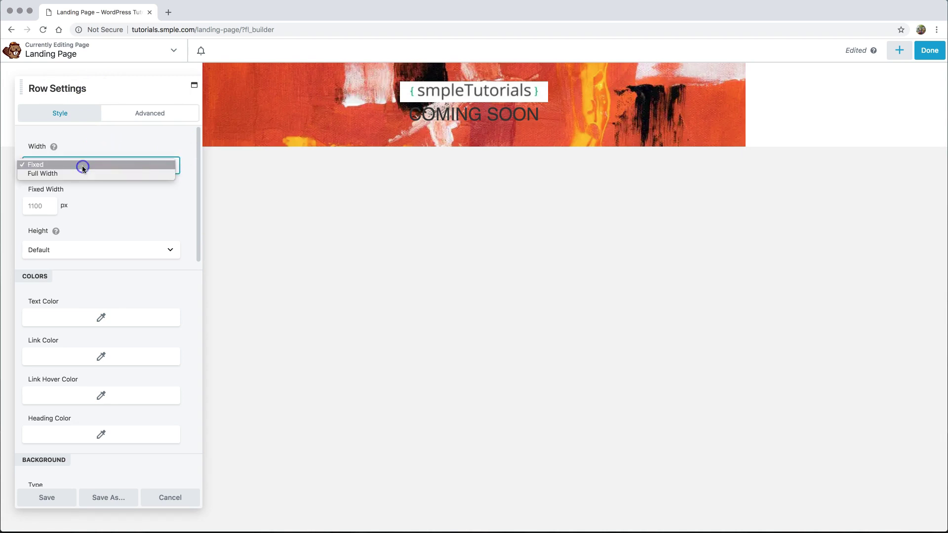
{"action": "left_click", "coordinate": [81, 173]}
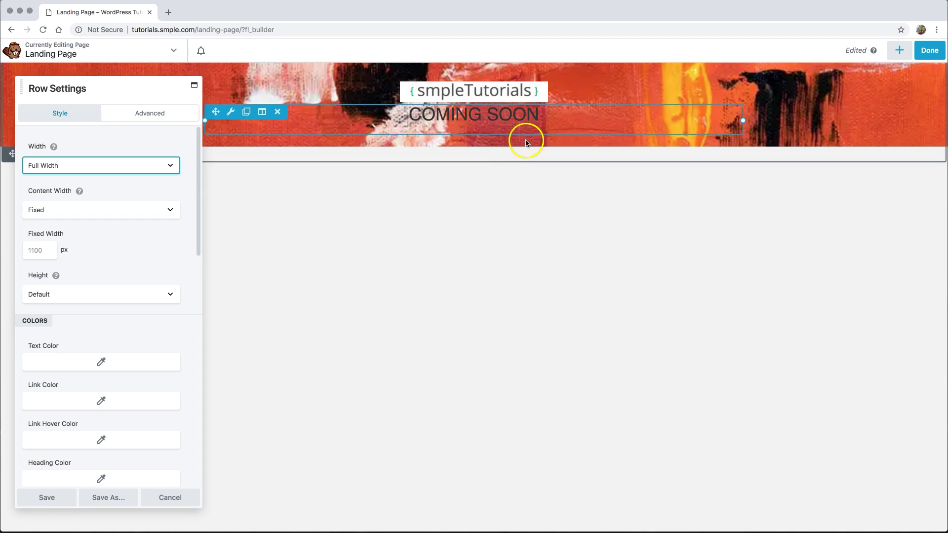
{"action": "left_click", "coordinate": [110, 209]}
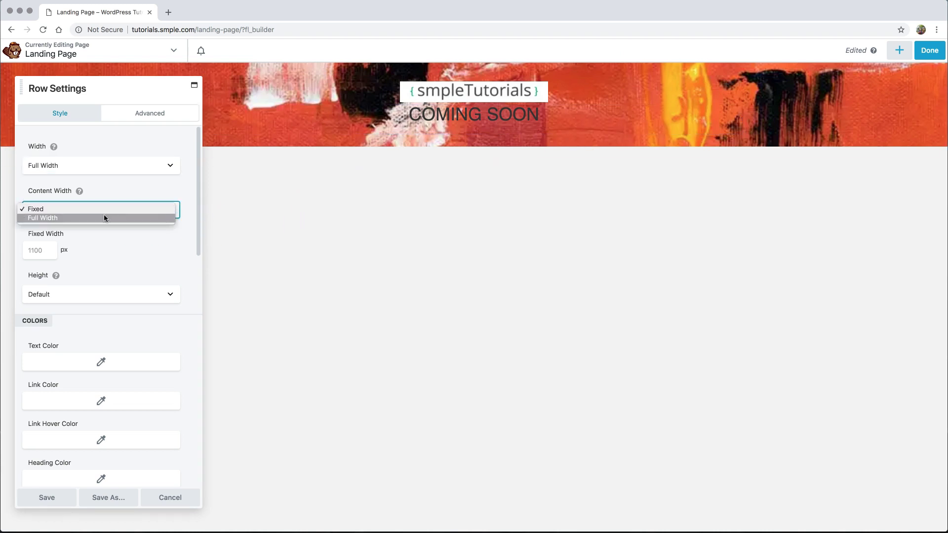
{"action": "left_click", "coordinate": [113, 236]}
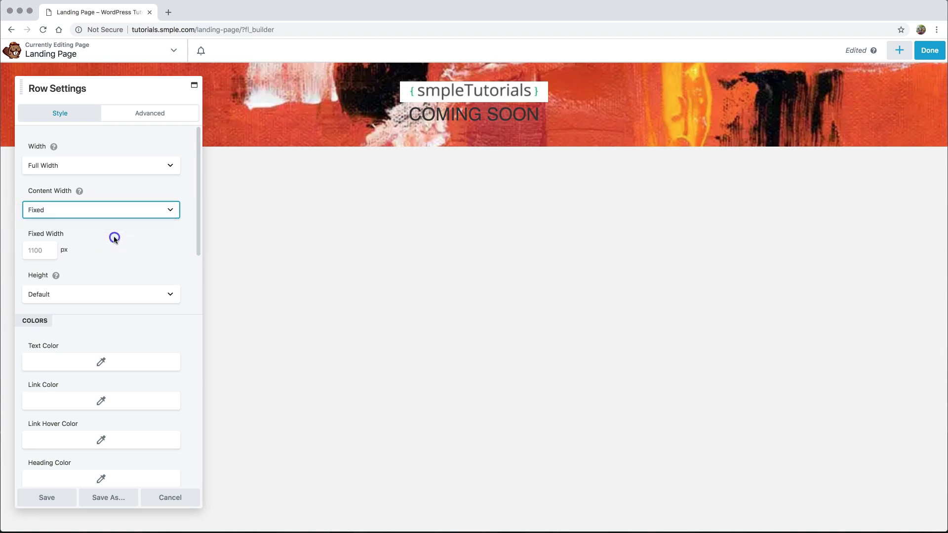
{"action": "left_click", "coordinate": [114, 238]}
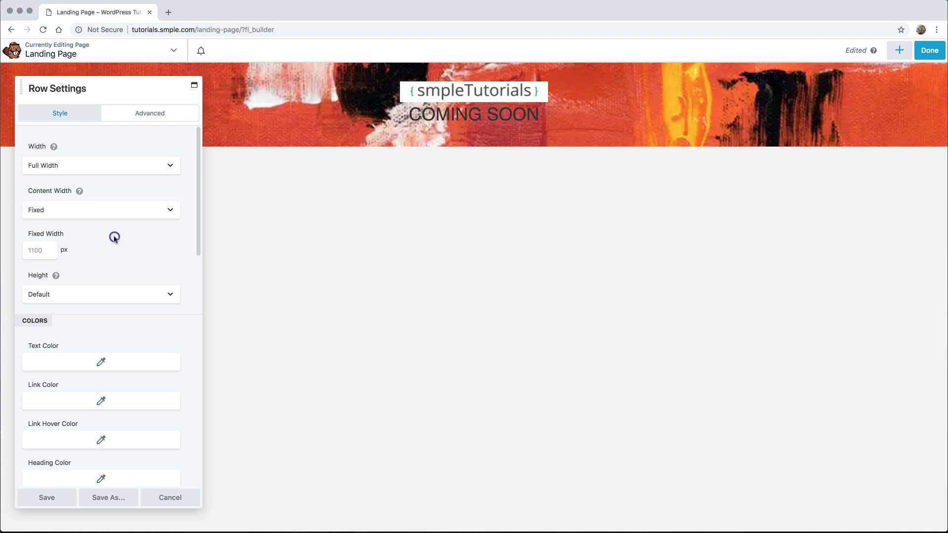
{"action": "left_click", "coordinate": [90, 298]}
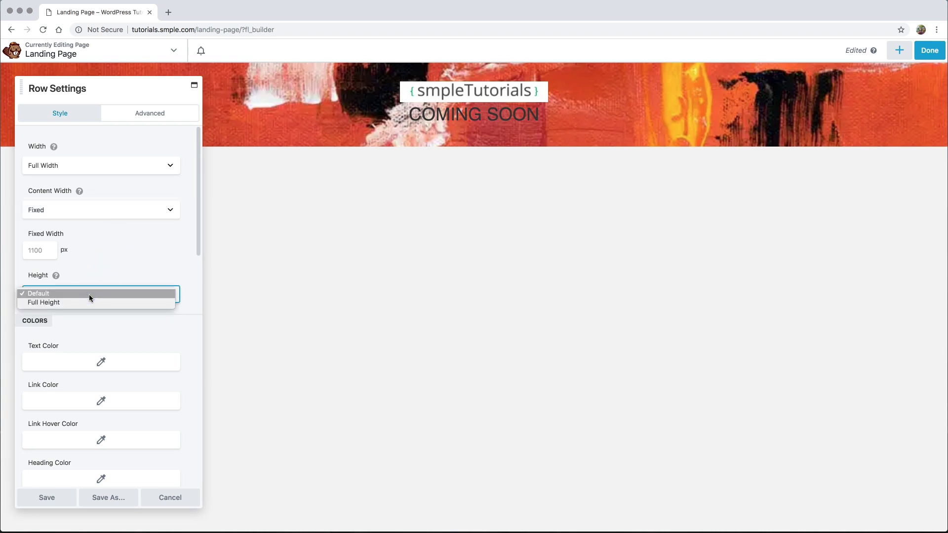
{"action": "left_click", "coordinate": [87, 298]}
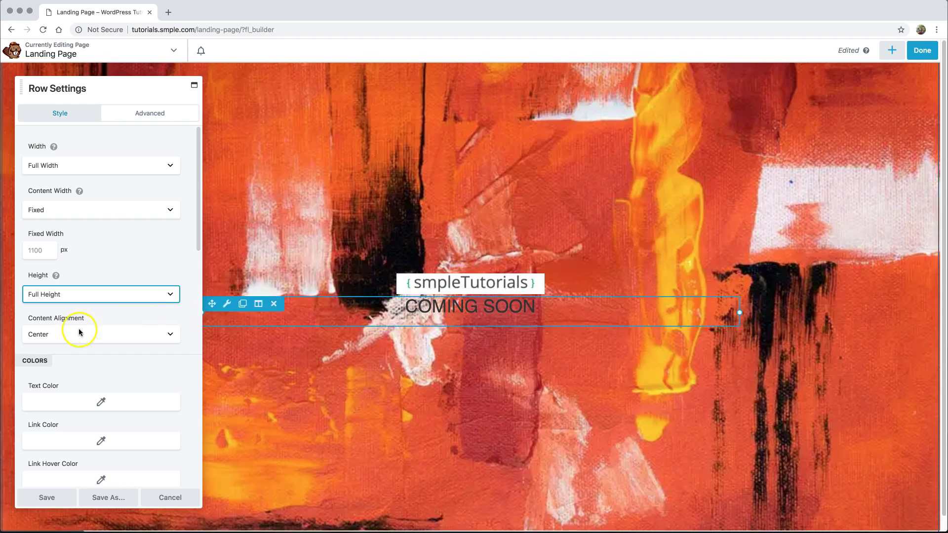
- Keep the row's background photo scale set to Fill
{"action": "scroll", "coordinate": [182, 318], "scroll_direction": "down", "scroll_amount": 10}
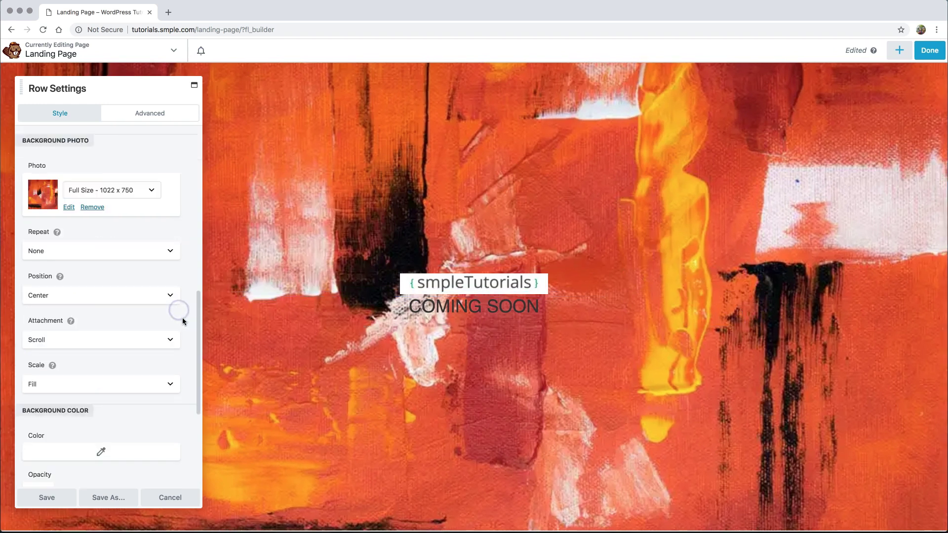
{"action": "scroll", "coordinate": [182, 322], "scroll_direction": "down", "scroll_amount": 1}
{"action": "scroll", "coordinate": [182, 321], "scroll_direction": "up", "scroll_amount": 1}
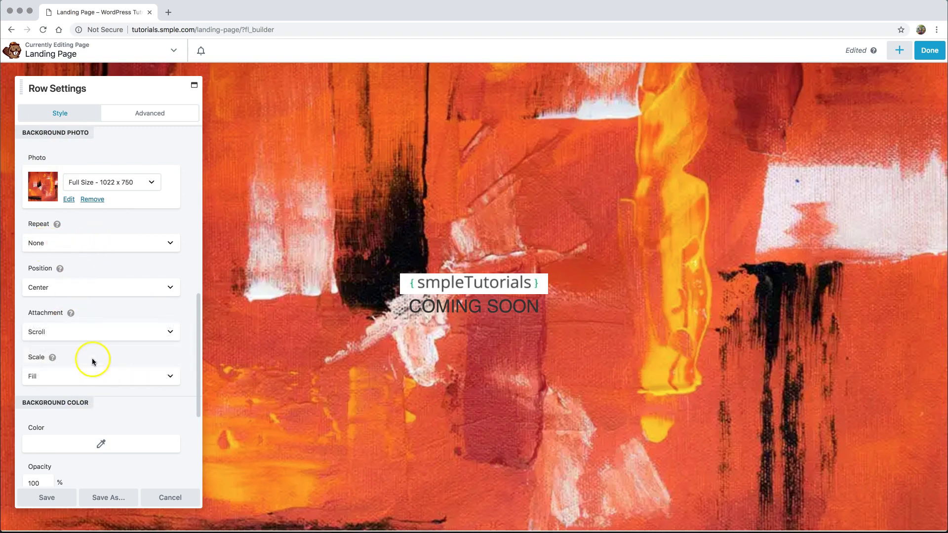
{"action": "left_click", "coordinate": [99, 378]}
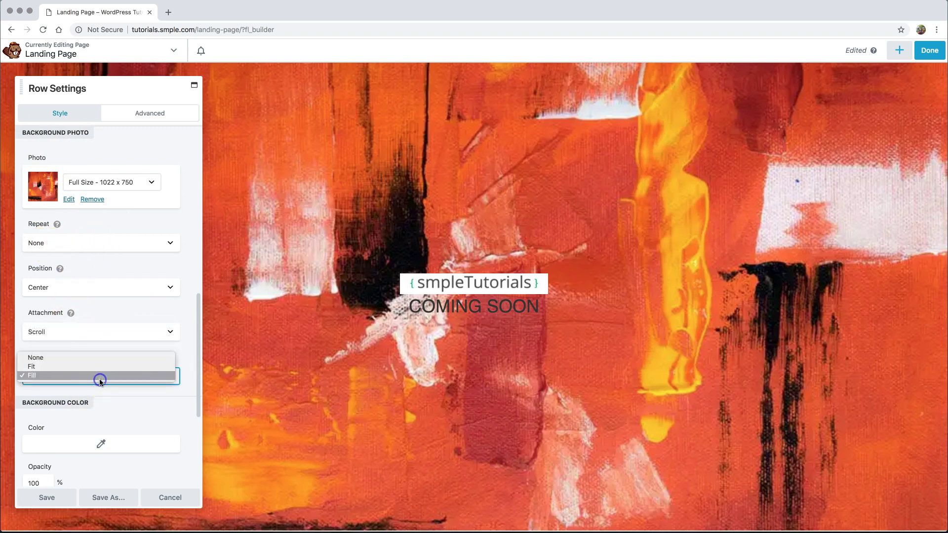
{"action": "left_click", "coordinate": [44, 375]}
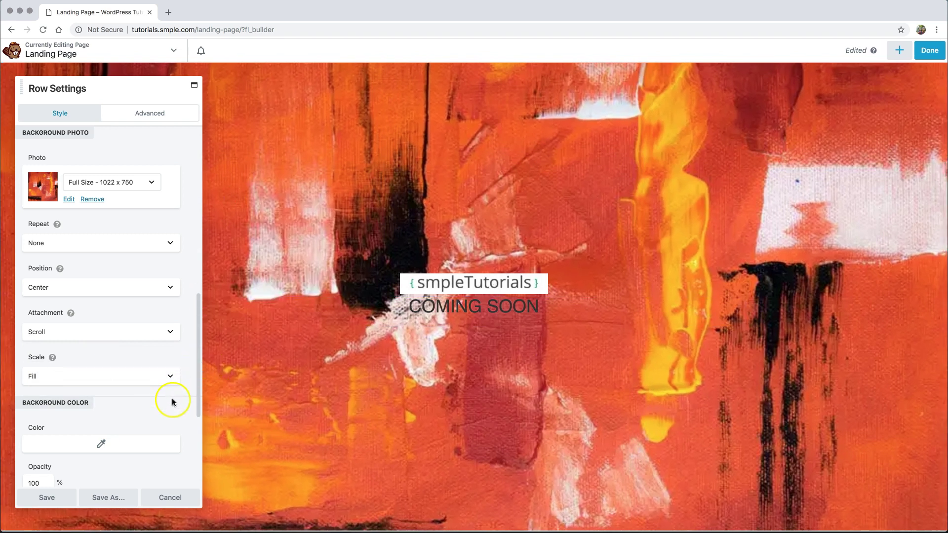
{"action": "scroll", "coordinate": [171, 401], "scroll_direction": "down", "scroll_amount": 3}
{"action": "mouse_move", "coordinate": [439, 296]}
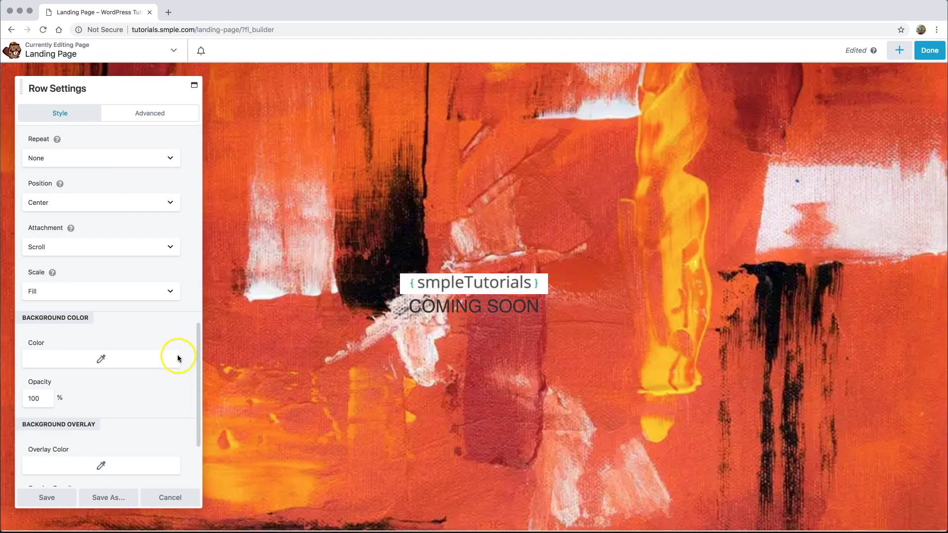
{"action": "scroll", "coordinate": [117, 318], "scroll_direction": "down", "scroll_amount": 4}
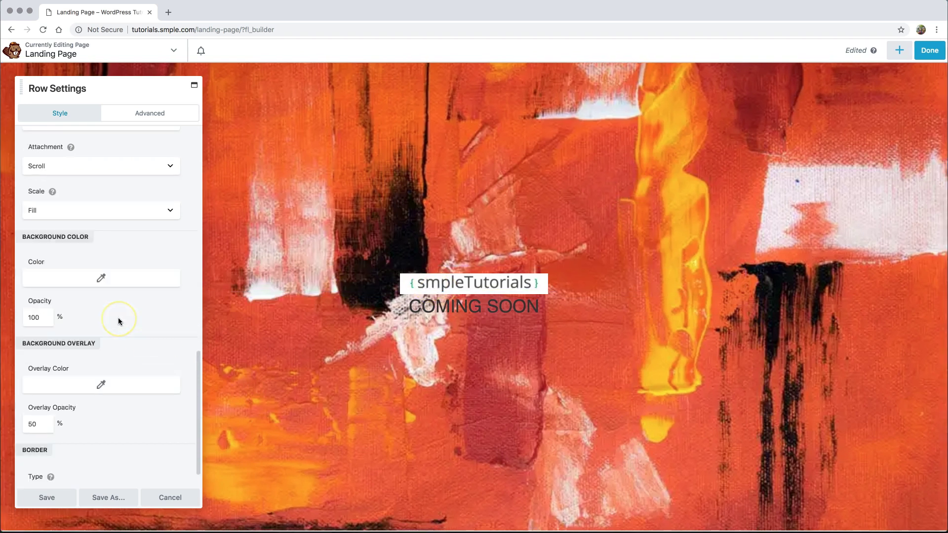
- Try a #ffffff overlay at 75 opacity, then cancel all the row setting changes
{"action": "left_click", "coordinate": [101, 356]}
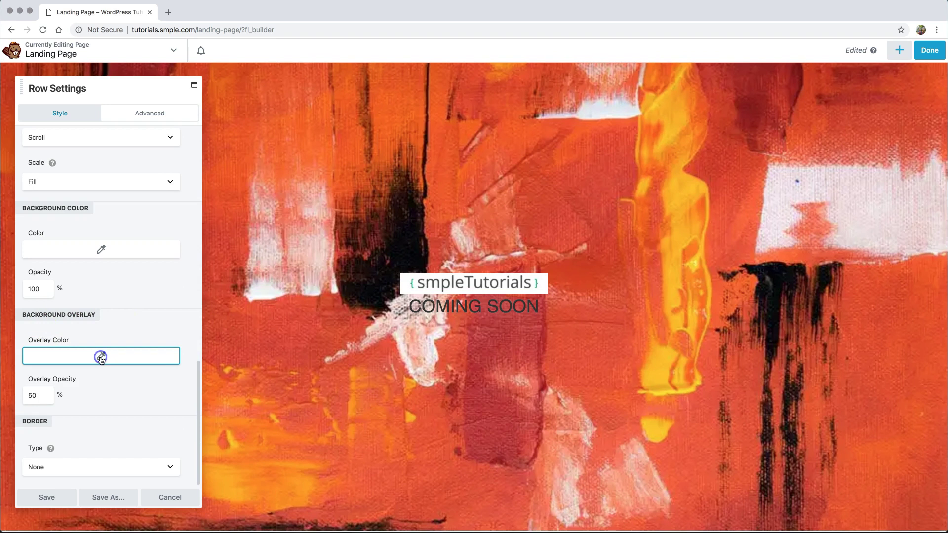
{"action": "double_click", "coordinate": [46, 373]}
{"action": "type", "text": "ffffff"}
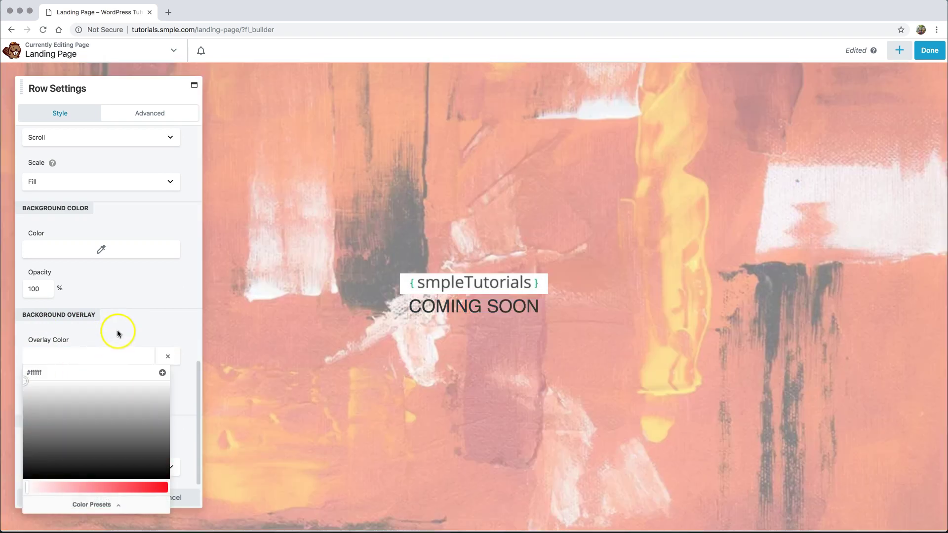
{"action": "left_click", "coordinate": [117, 330]}
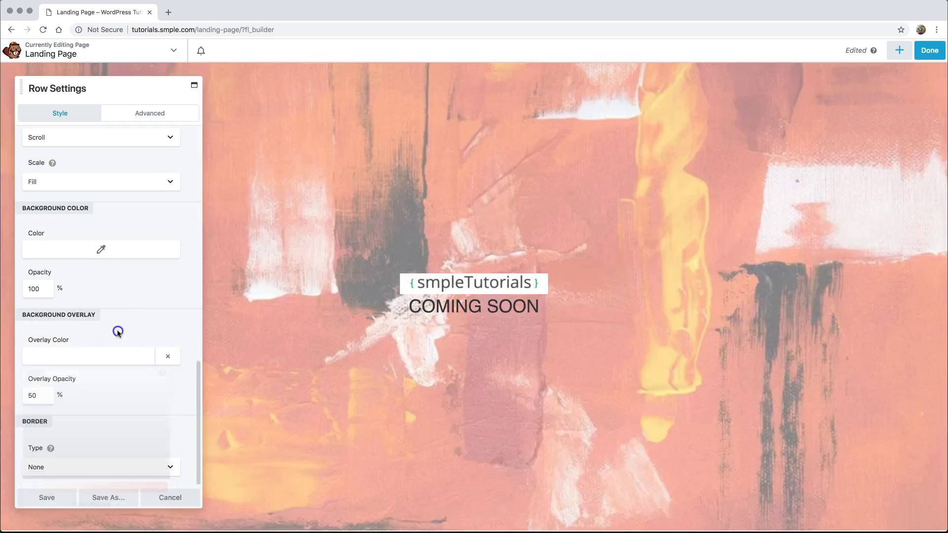
{"action": "left_click", "coordinate": [25, 397]}
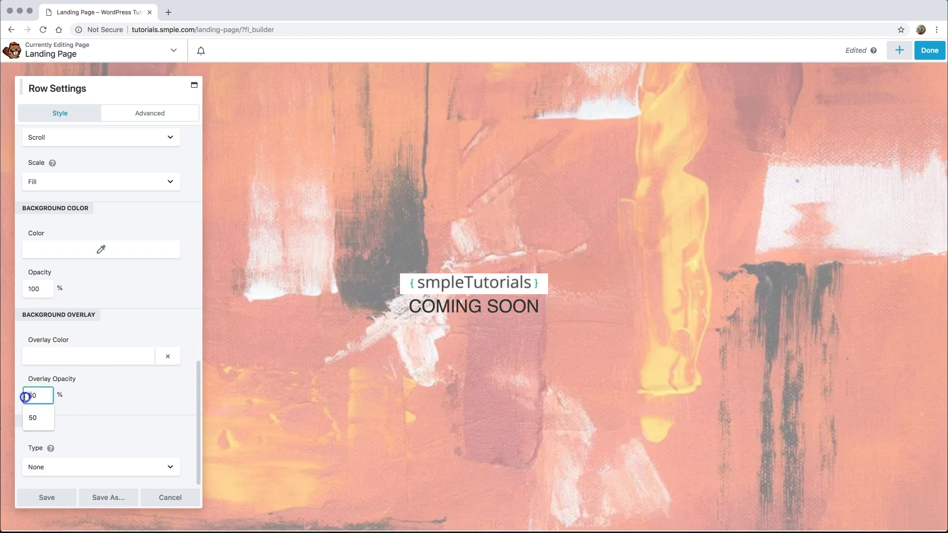
{"action": "type", "text": "75"}
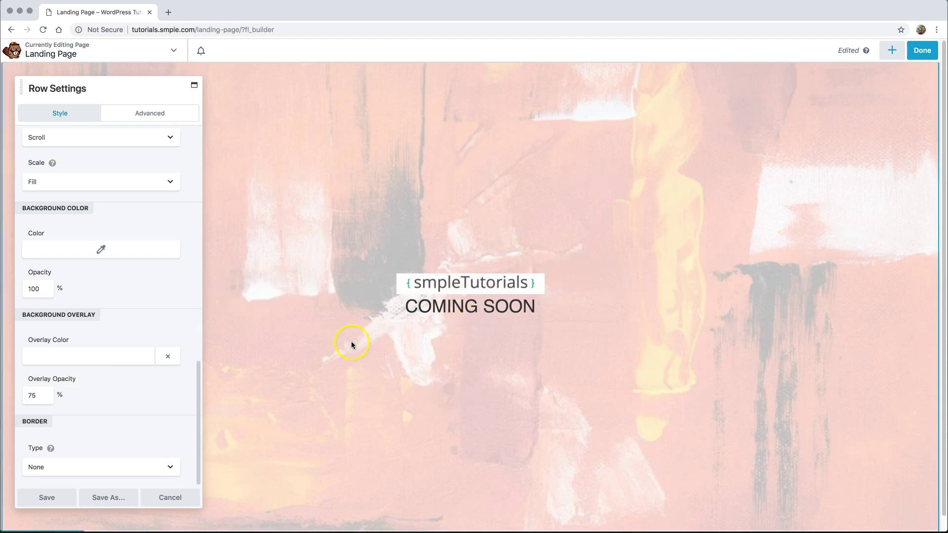
{"action": "left_click", "coordinate": [172, 497]}
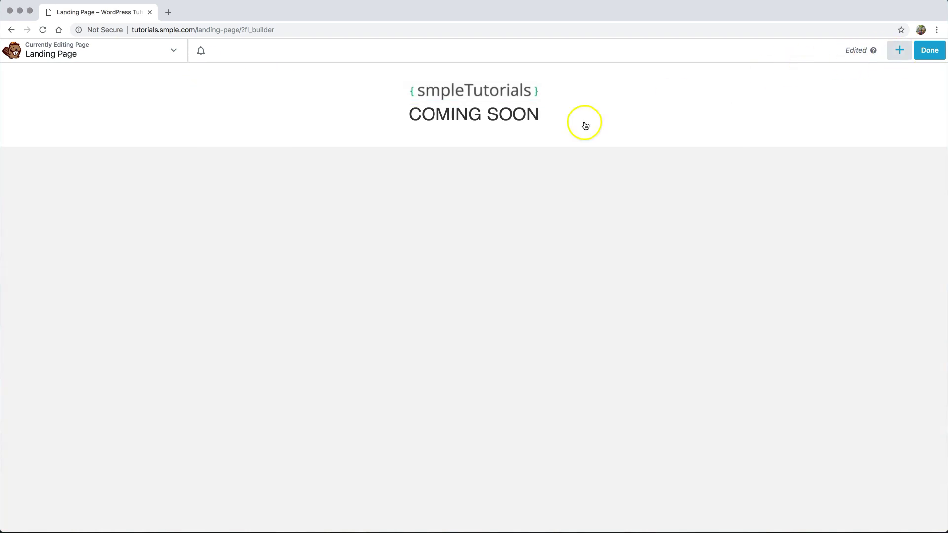
- Set the COMING SOON row to Full Width and Full Height
{"action": "left_click", "coordinate": [228, 154]}
{"action": "left_click", "coordinate": [91, 166]}
{"action": "left_click", "coordinate": [87, 173]}
{"action": "left_click", "coordinate": [67, 291]}
{"action": "left_click", "coordinate": [65, 302]}
{"action": "left_click", "coordinate": [190, 311]}
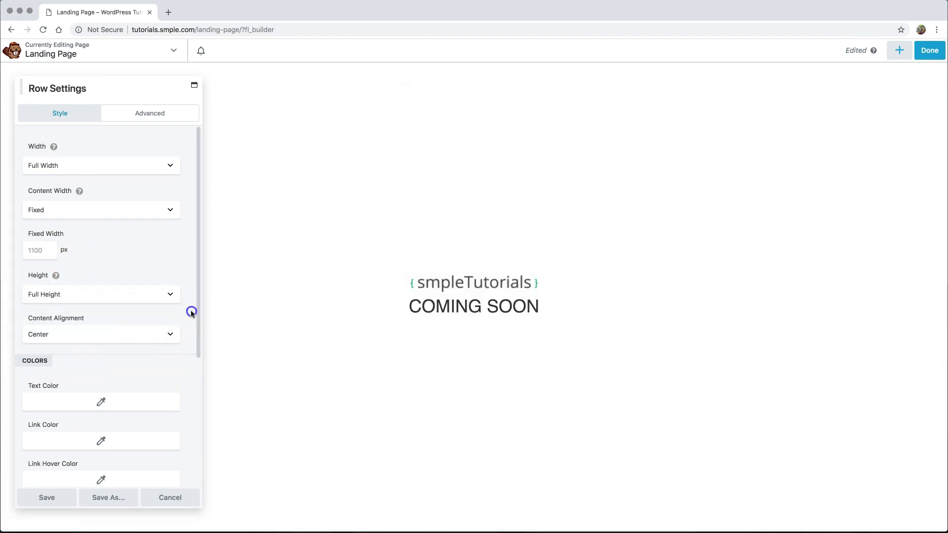
{"action": "scroll", "coordinate": [191, 330], "scroll_direction": "down", "scroll_amount": 4}
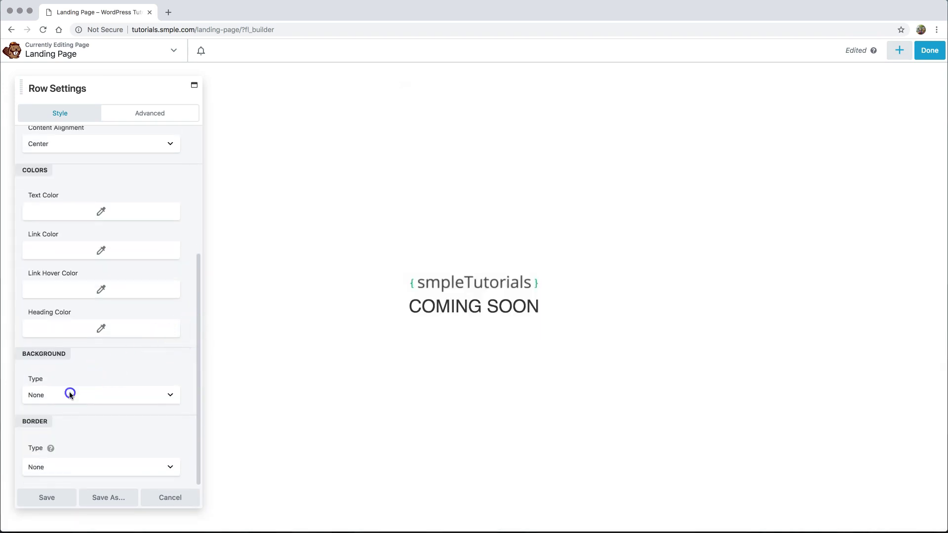
- Make the row background a Photo using the abstract.jpeg painting
{"action": "left_click", "coordinate": [69, 393]}
{"action": "left_click", "coordinate": [63, 411]}
{"action": "scroll", "coordinate": [166, 395], "scroll_direction": "down", "scroll_amount": 5}
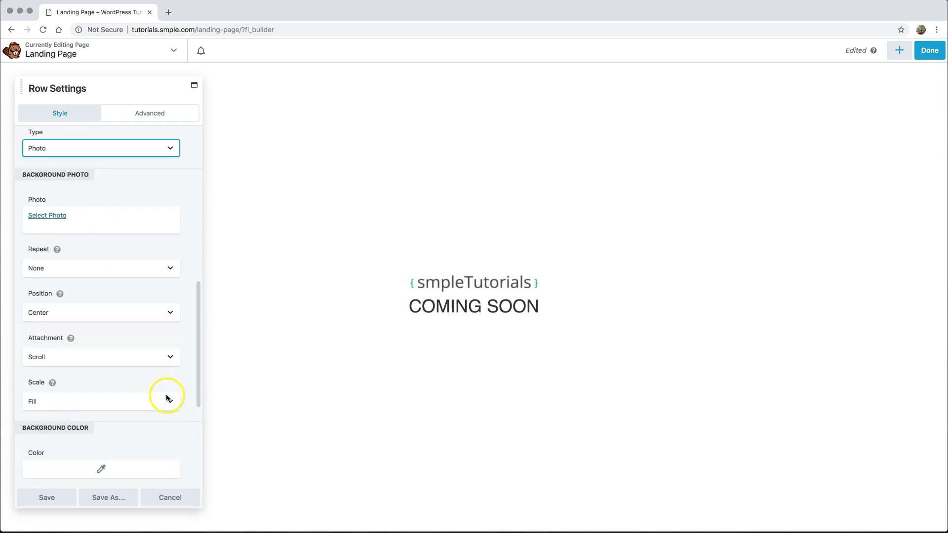
{"action": "left_click", "coordinate": [48, 215]}
{"action": "left_click", "coordinate": [57, 159]}
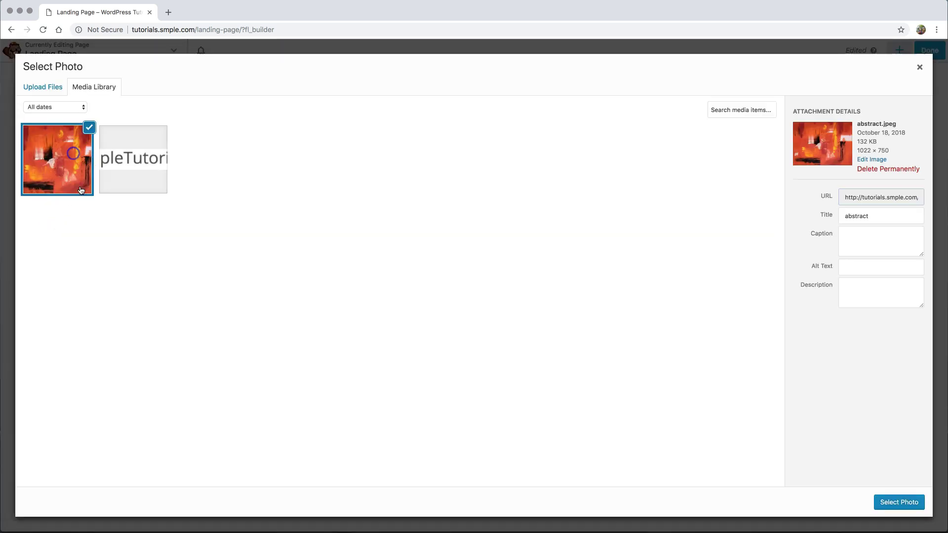
{"action": "left_click", "coordinate": [898, 502]}
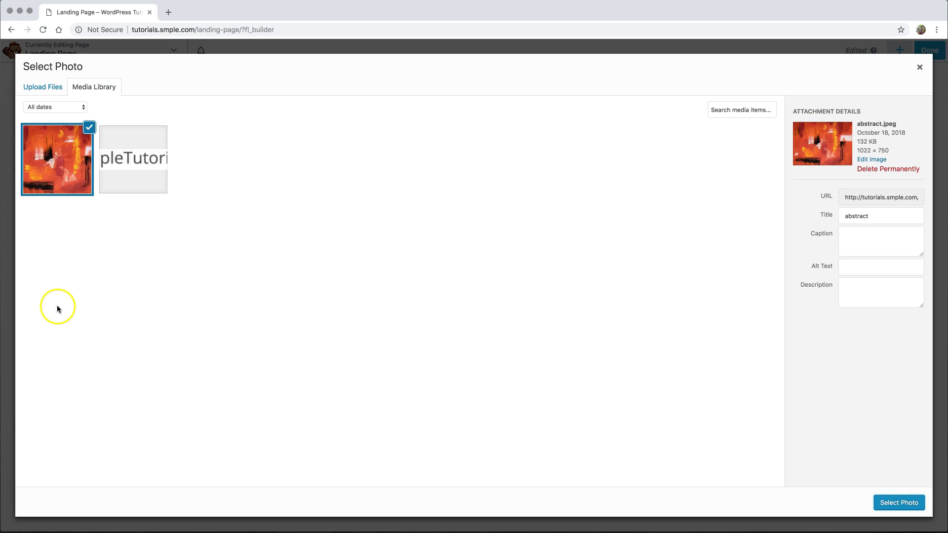
{"action": "left_click", "coordinate": [898, 502]}
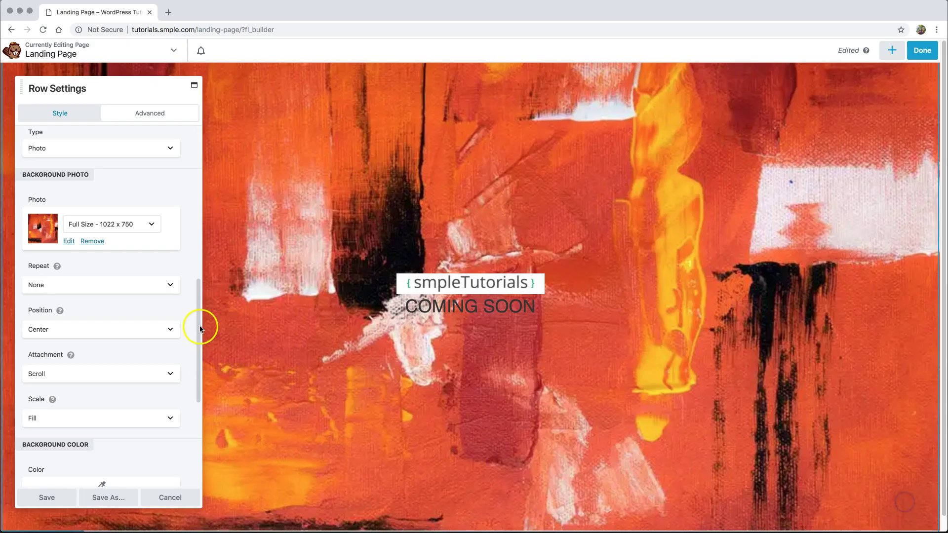
- Add a #ffffff overlay at 75 opacity and save the row settings
{"action": "scroll", "coordinate": [168, 319], "scroll_direction": "down", "scroll_amount": 5}
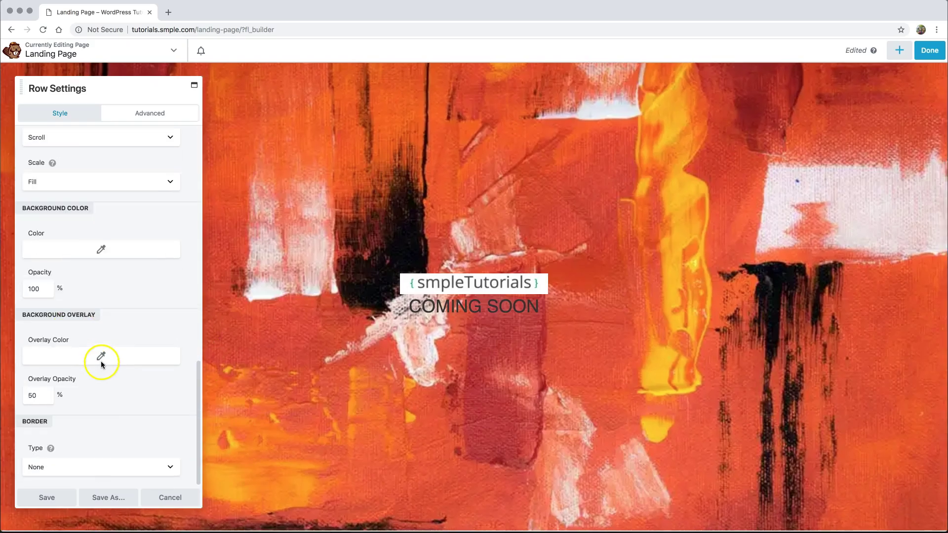
{"action": "left_click", "coordinate": [88, 355]}
{"action": "left_click", "coordinate": [39, 372]}
{"action": "type", "text": "ffffff"}
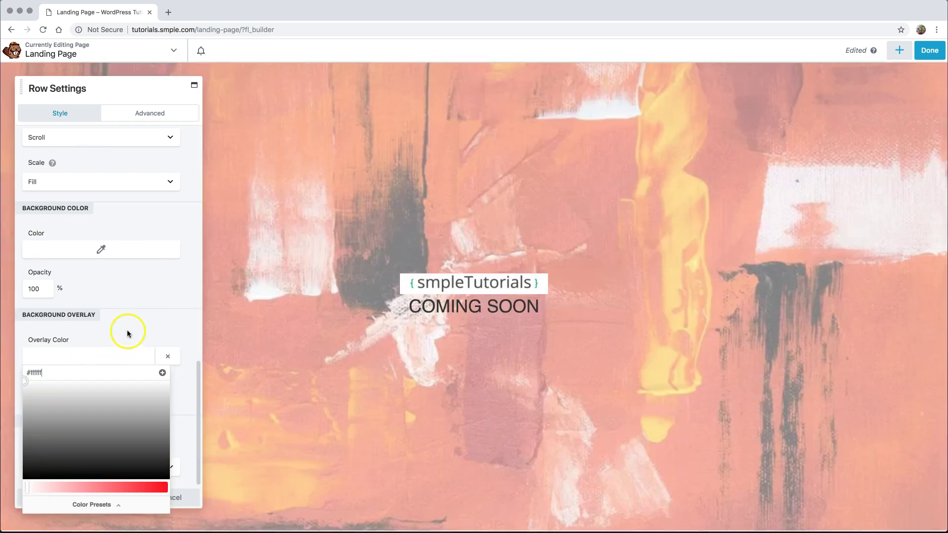
{"action": "left_click", "coordinate": [128, 329]}
{"action": "left_click", "coordinate": [32, 395]}
{"action": "double_click", "coordinate": [38, 397]}
{"action": "type", "text": "75"}
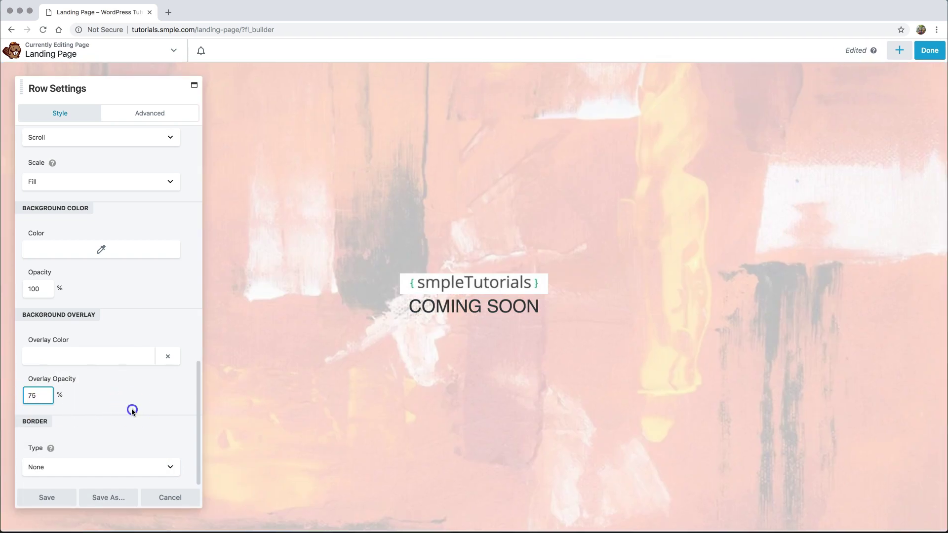
{"action": "left_click", "coordinate": [132, 410]}
{"action": "left_click", "coordinate": [47, 498]}
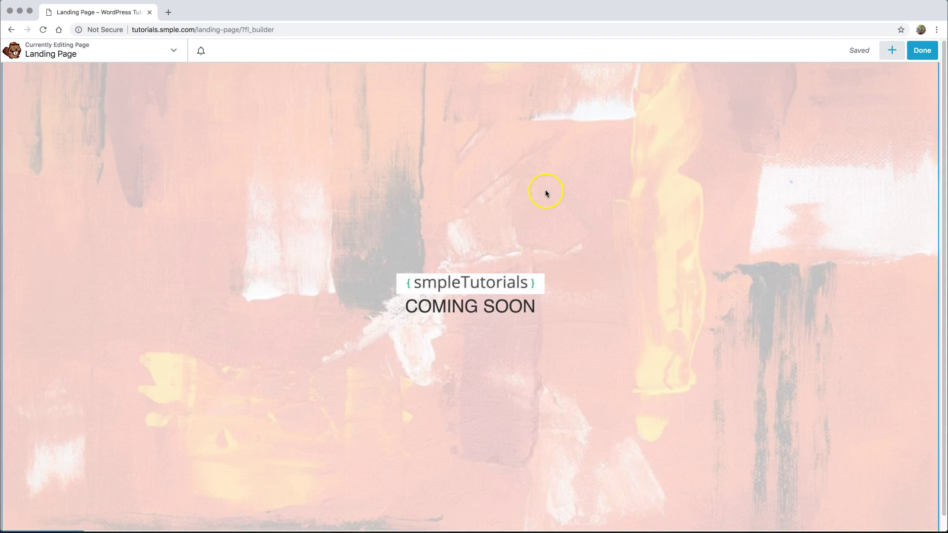
- Drop a Button module under the COMING SOON heading and relabel it 'Contact Us in the Meantime'
{"action": "left_click", "coordinate": [487, 310]}
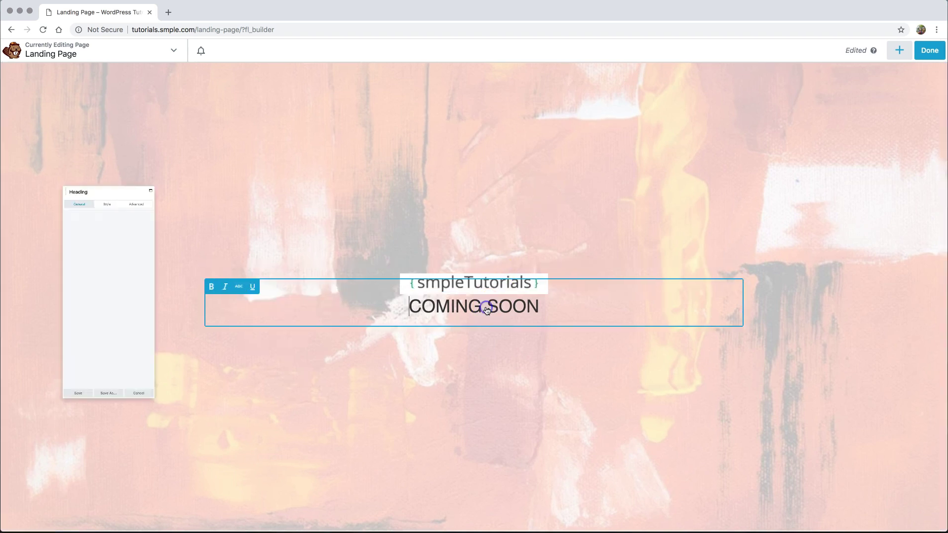
{"action": "left_click", "coordinate": [467, 312]}
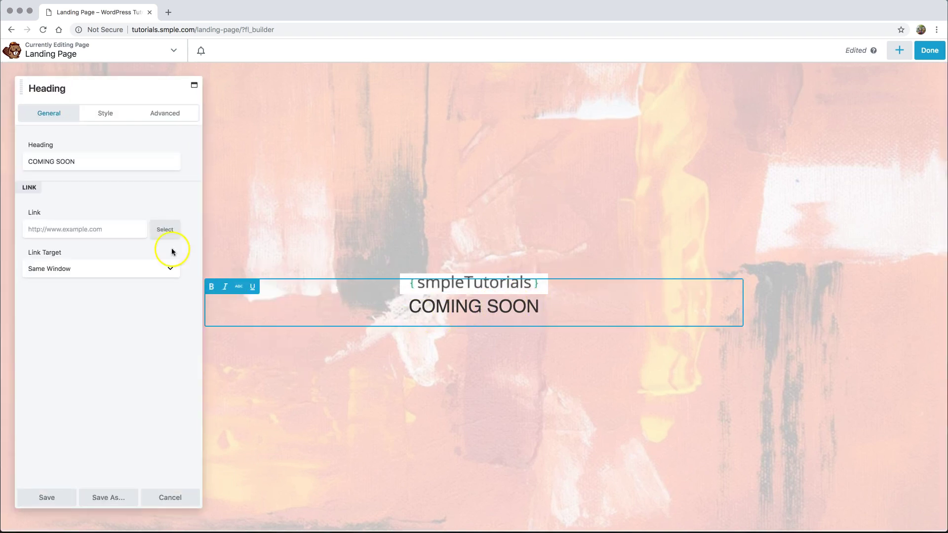
{"action": "left_click", "coordinate": [174, 503]}
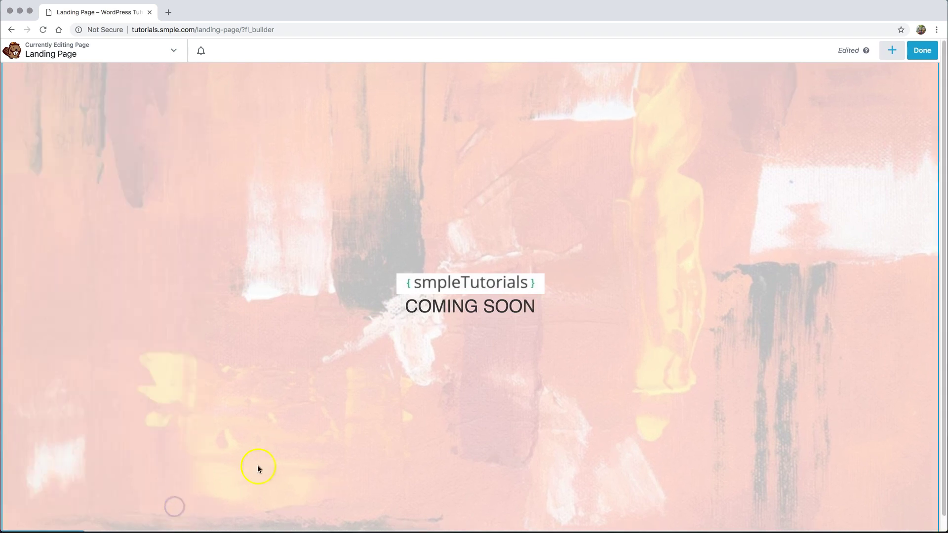
{"action": "left_click", "coordinate": [891, 50]}
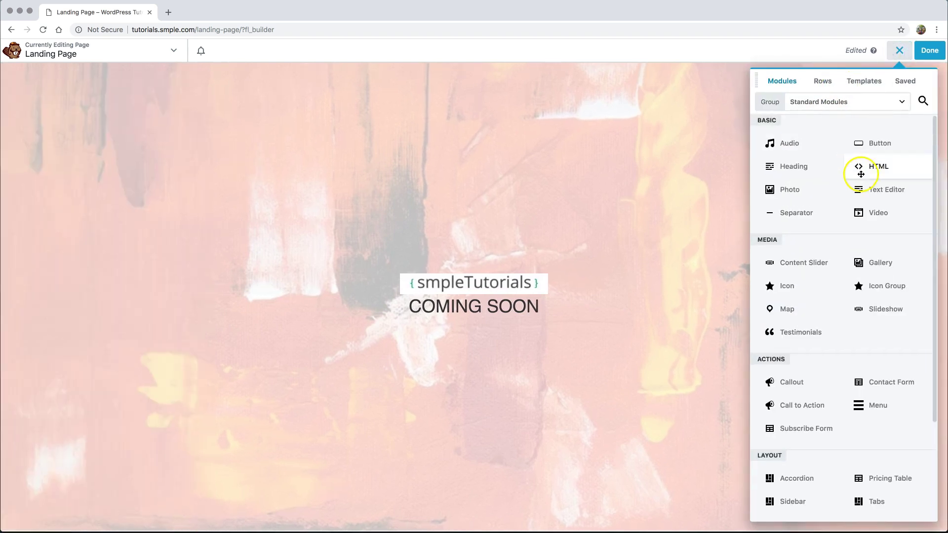
{"action": "left_click_drag", "start_coordinate": [858, 145], "coordinate": [474, 340]}
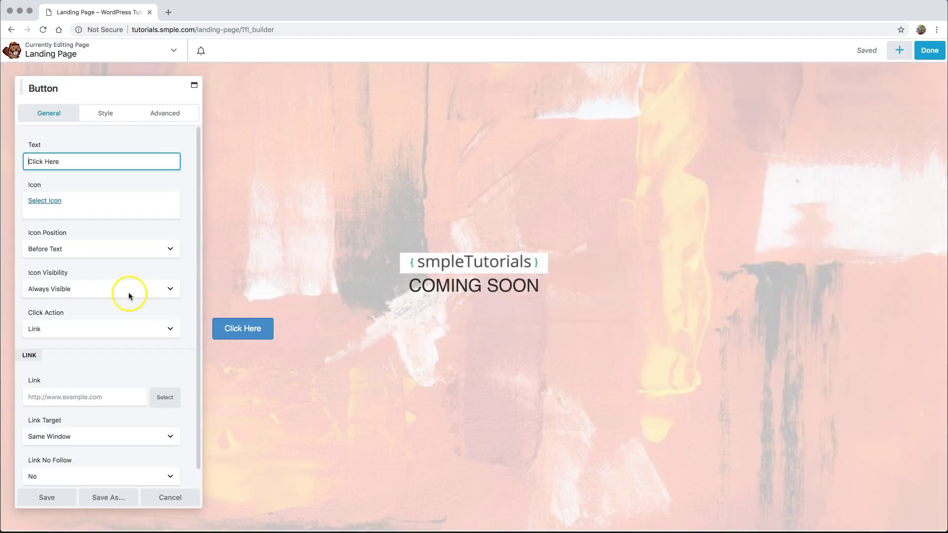
{"action": "left_click_drag", "start_coordinate": [67, 161], "coordinate": [2, 160]}
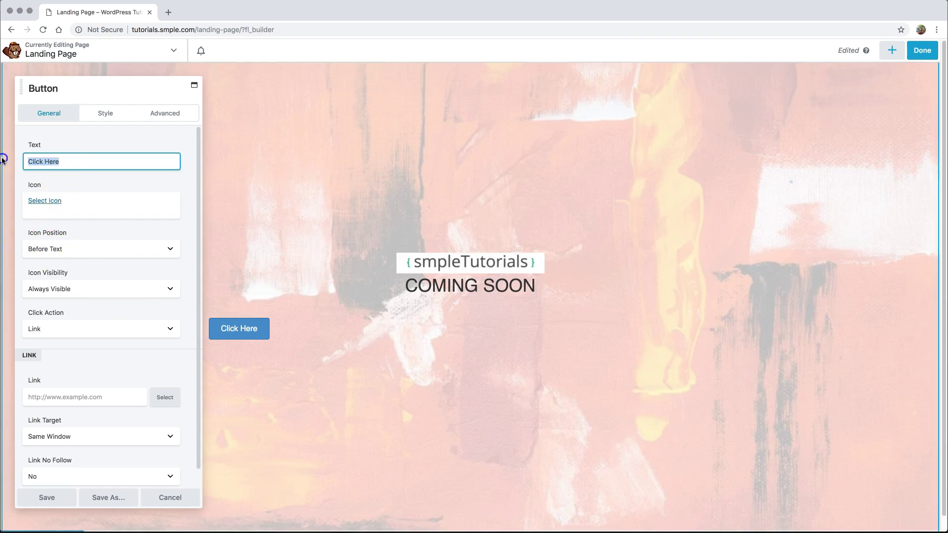
{"action": "type", "text": "Conta"}
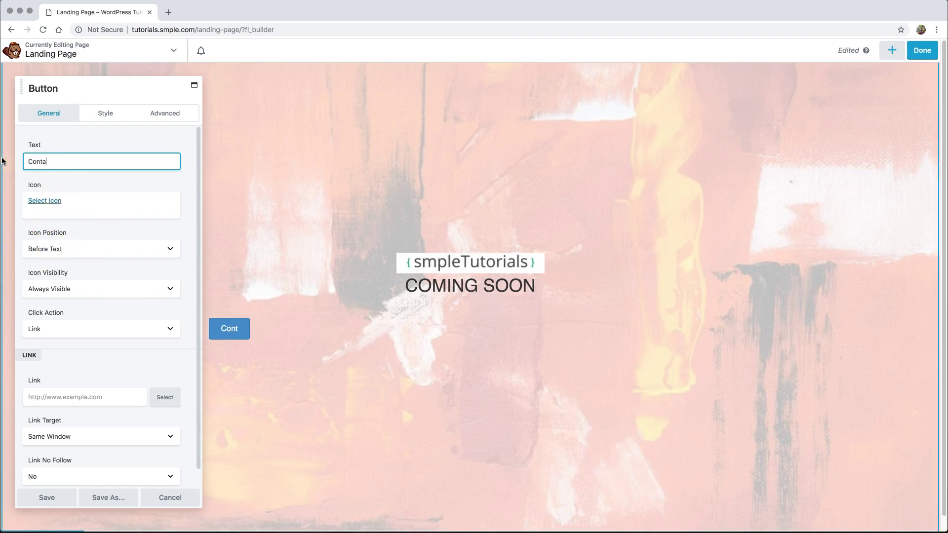
{"action": "type", "text": "ct Us in the "}
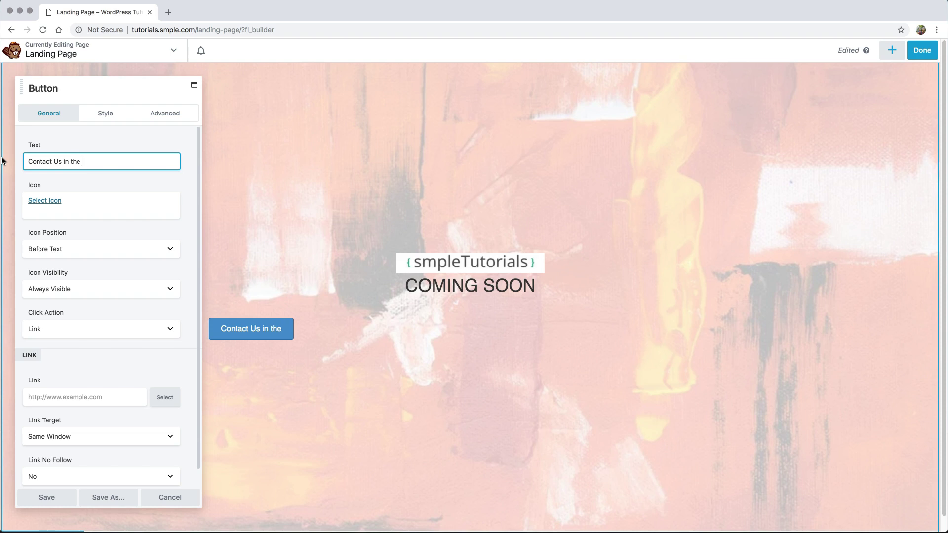
{"action": "type", "text": "Meantime"}
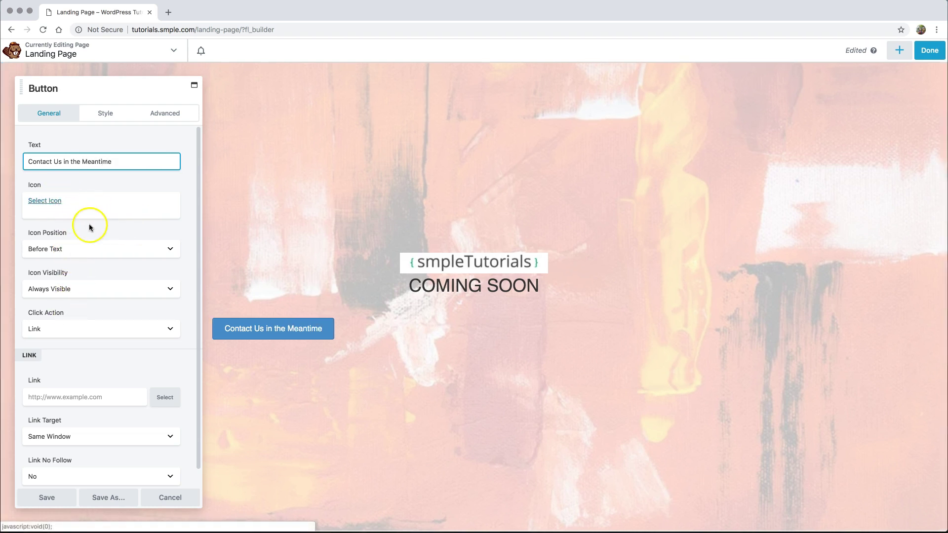
- Link the button to a mailto: e-mail address
{"action": "scroll", "coordinate": [92, 227], "scroll_direction": "down", "scroll_amount": 1}
{"action": "left_click", "coordinate": [65, 388]}
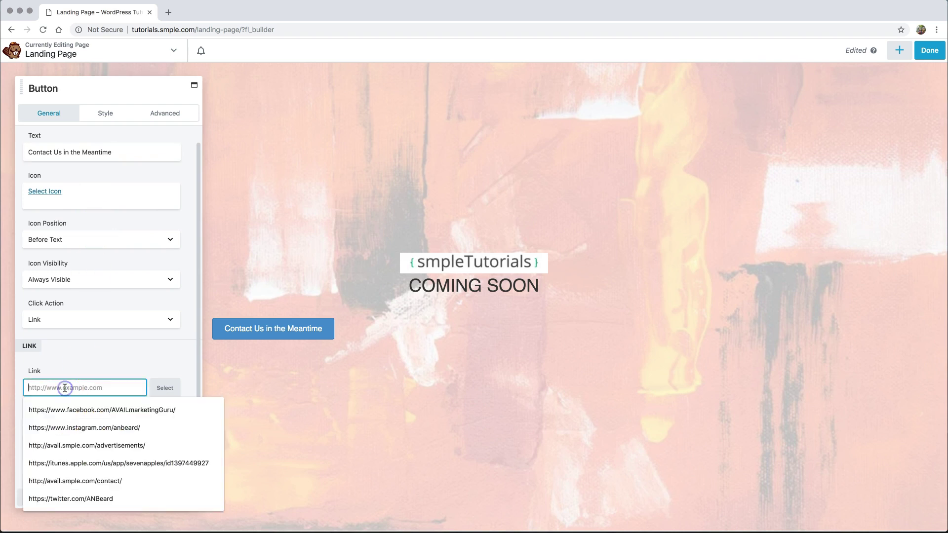
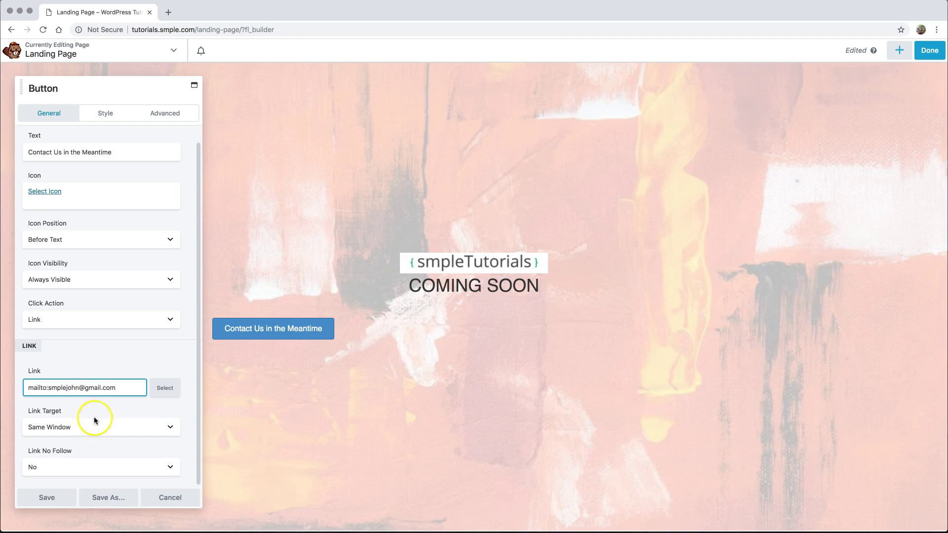
{"action": "left_click", "coordinate": [100, 415]}
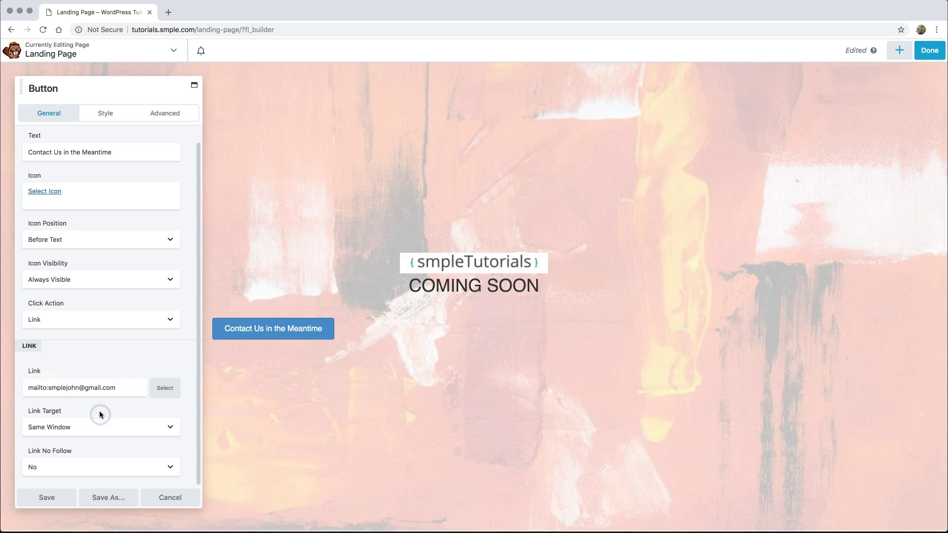
{"action": "left_click", "coordinate": [112, 365]}
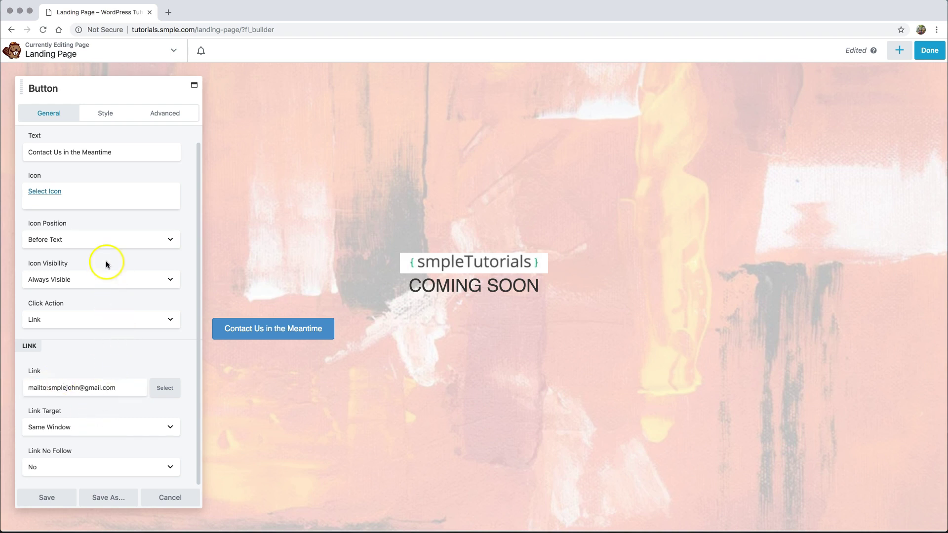
- Center-align the button, give it an orange background colour, and save it
{"action": "left_click", "coordinate": [105, 113]}
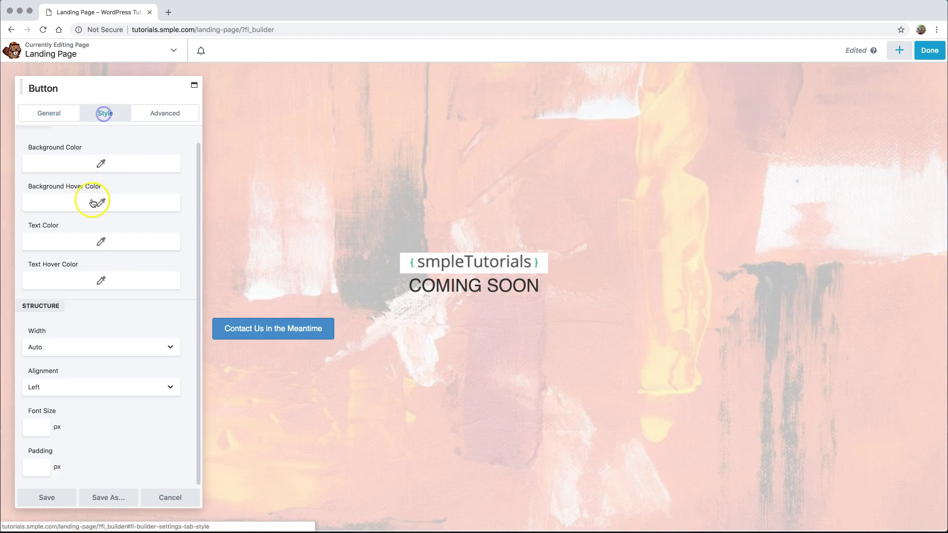
{"action": "left_click", "coordinate": [84, 387]}
{"action": "left_click", "coordinate": [80, 378]}
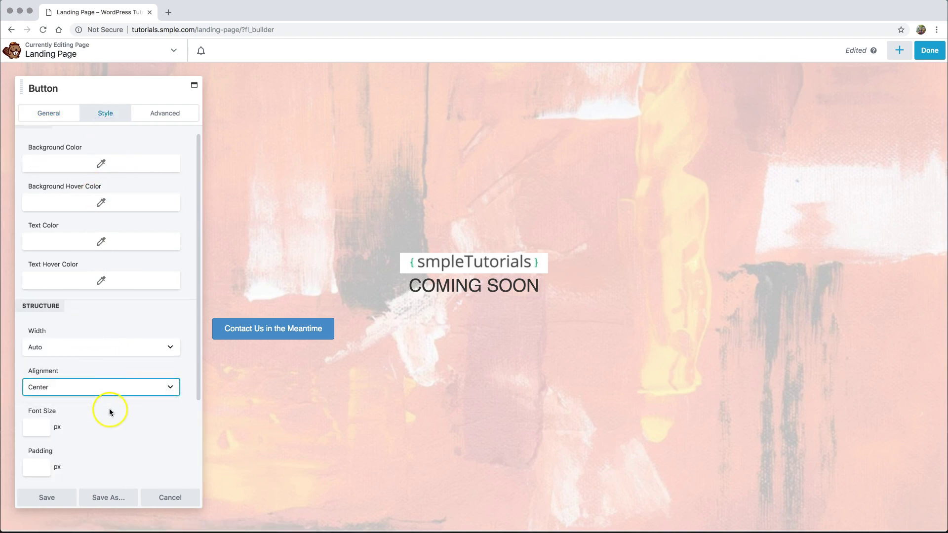
{"action": "left_click", "coordinate": [132, 421]}
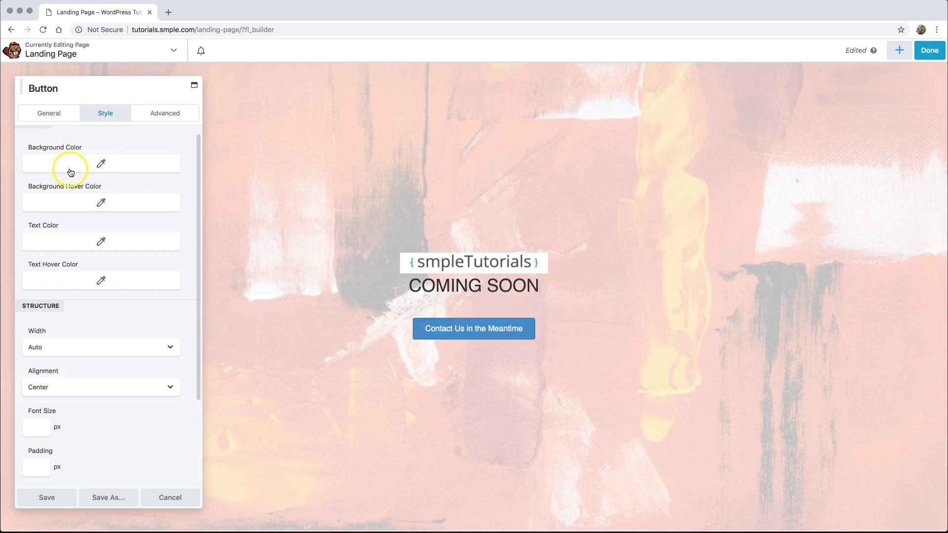
{"action": "left_click", "coordinate": [99, 164]}
{"action": "left_click_drag", "start_coordinate": [45, 223], "coordinate": [41, 188]}
{"action": "left_click", "coordinate": [152, 326]}
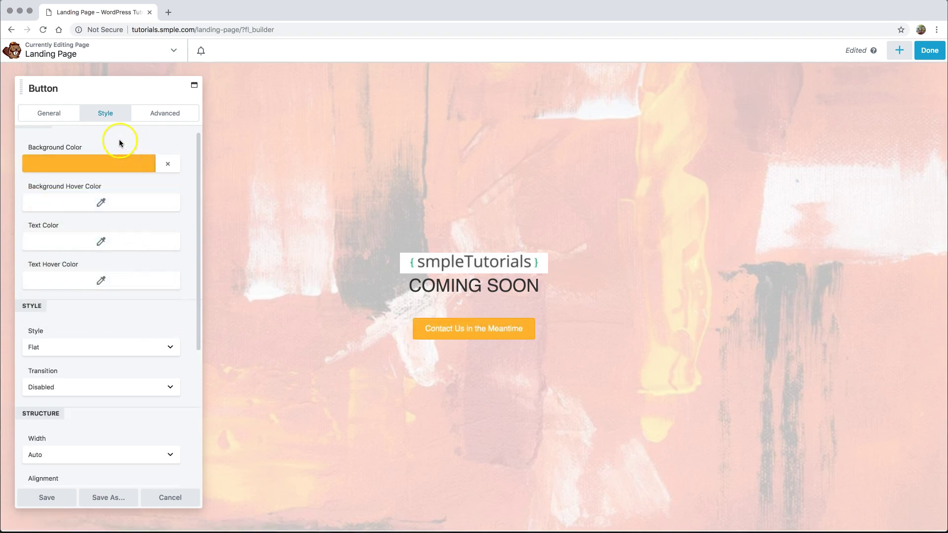
{"action": "left_click", "coordinate": [56, 500]}
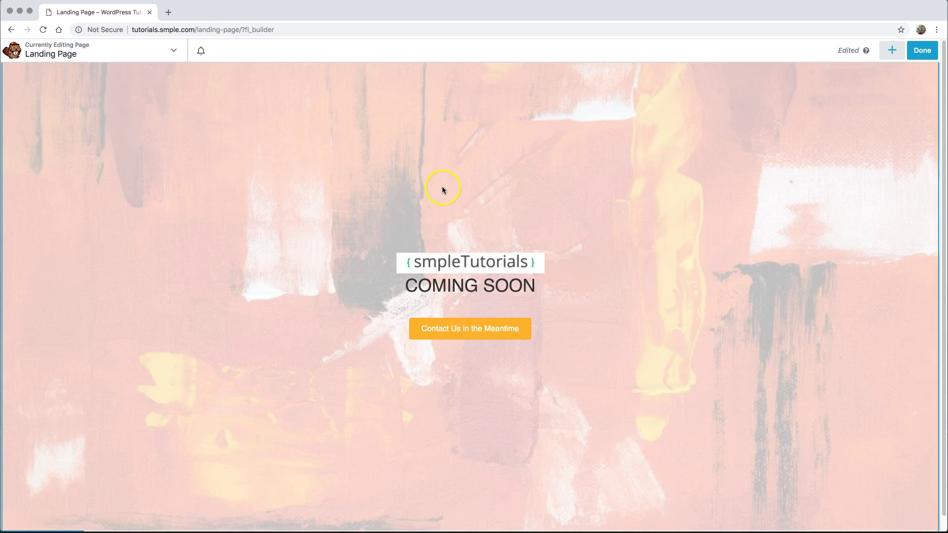
- Publish the Landing Page and go to the WordPress Dashboard via the site name
{"action": "left_click", "coordinate": [921, 50]}
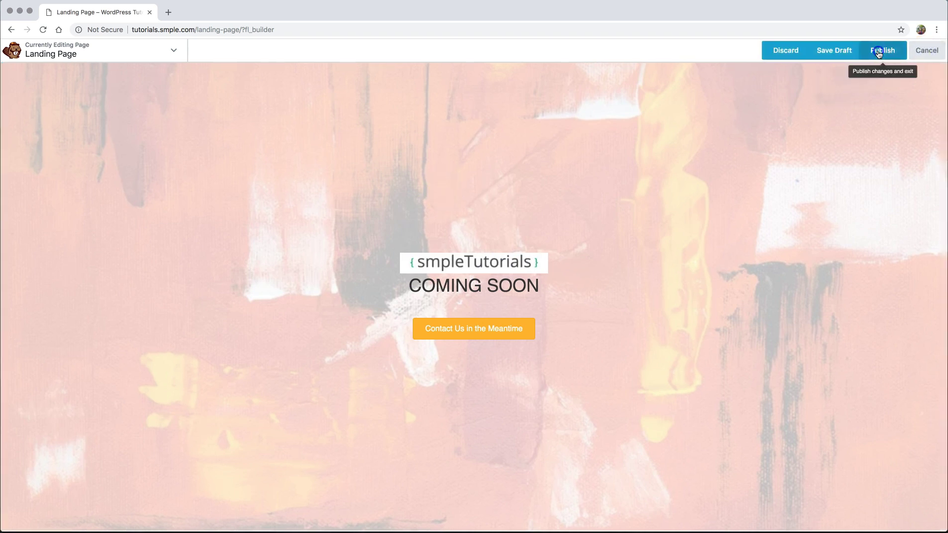
{"action": "left_click", "coordinate": [882, 50]}
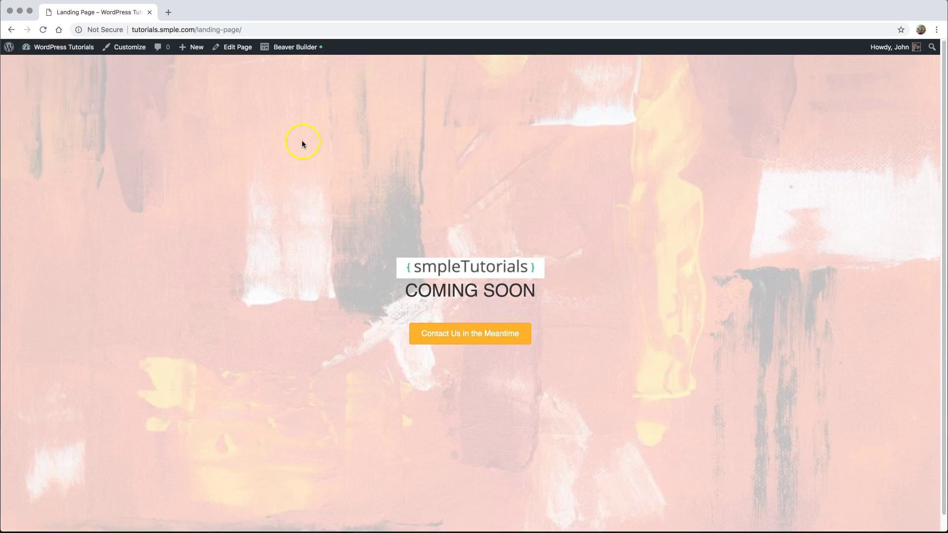
{"action": "left_click", "coordinate": [49, 47]}
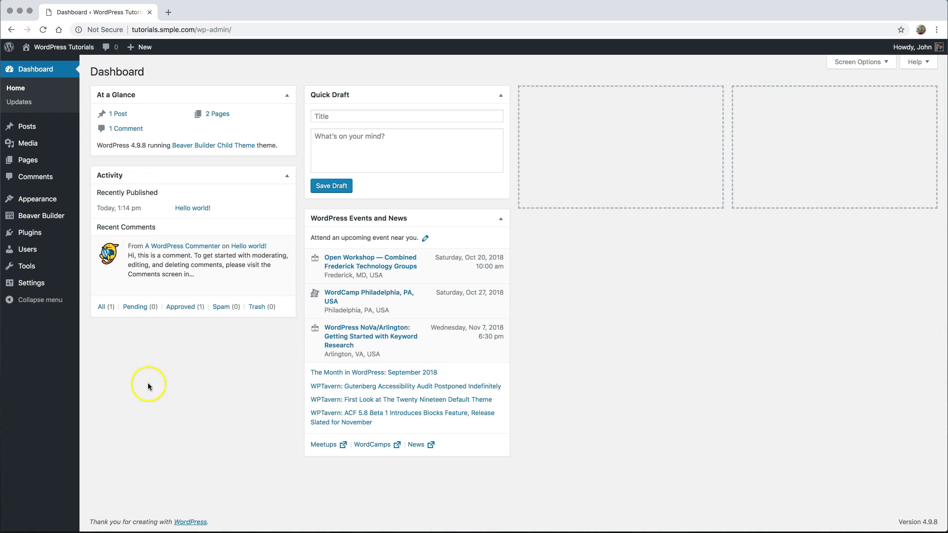
- Open the live site in a new tab, then return to the admin Dashboard's Settings menu
{"action": "mouse_move", "coordinate": [26, 159]}
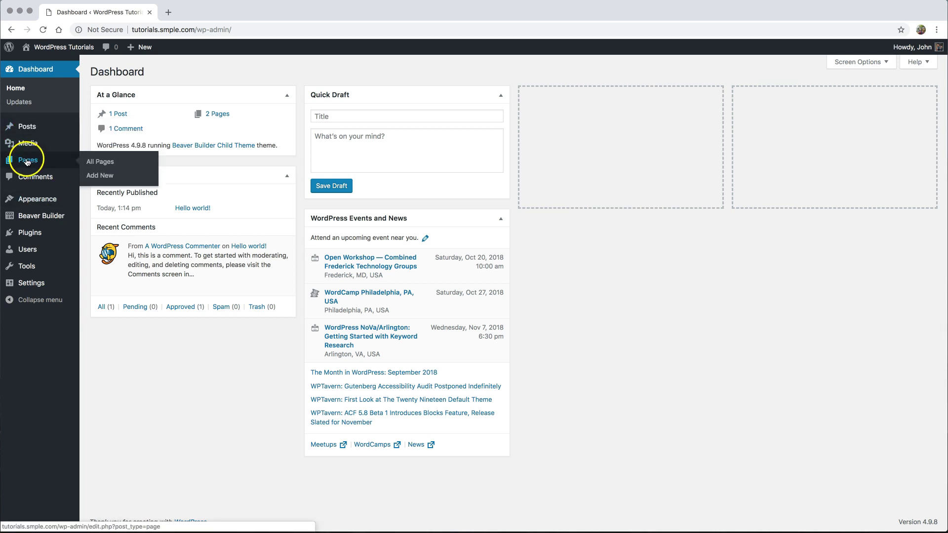
{"action": "left_click", "coordinate": [43, 47]}
{"action": "right_click", "coordinate": [43, 47]}
{"action": "left_click", "coordinate": [74, 55]}
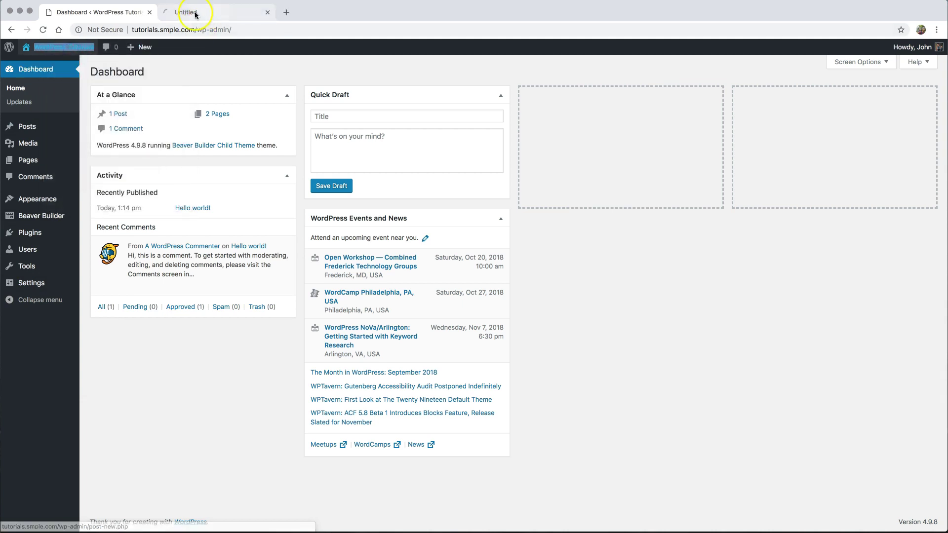
{"action": "left_click", "coordinate": [188, 15]}
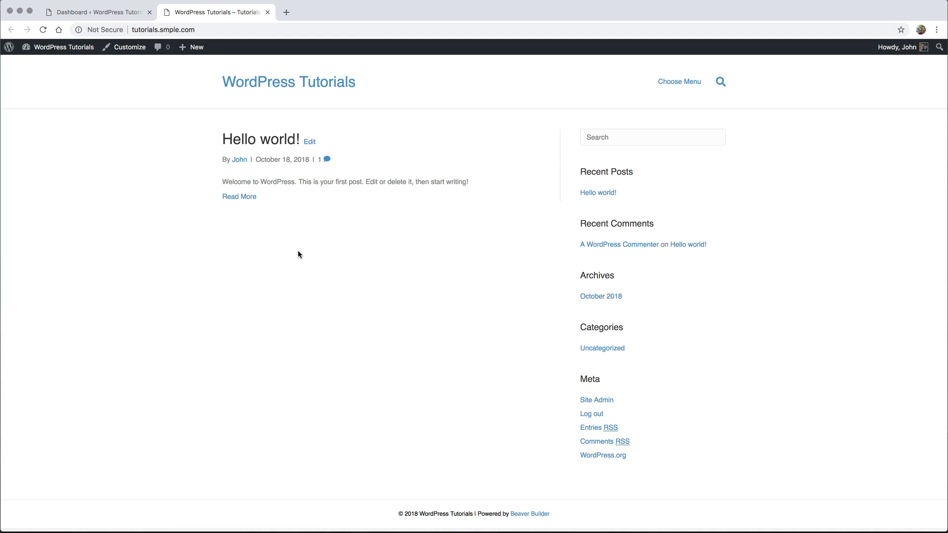
{"action": "left_click", "coordinate": [92, 13]}
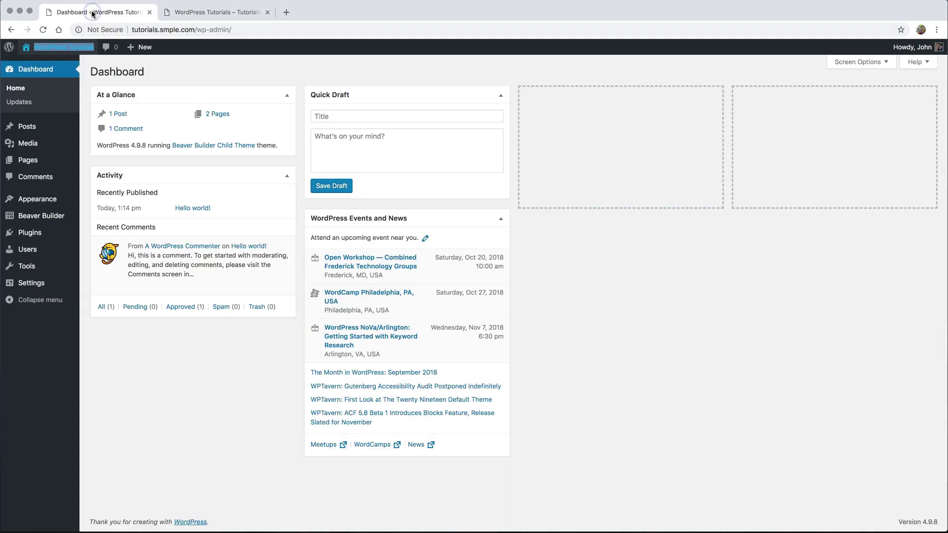
{"action": "mouse_move", "coordinate": [27, 283]}
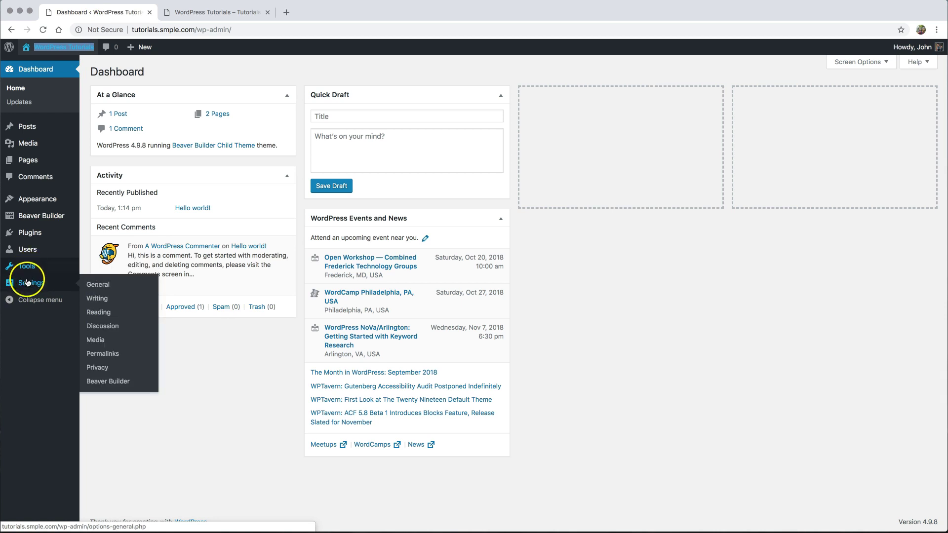
- Set the Reading homepage to the static page Landing Page, save, and view the front page
{"action": "left_click", "coordinate": [100, 317]}
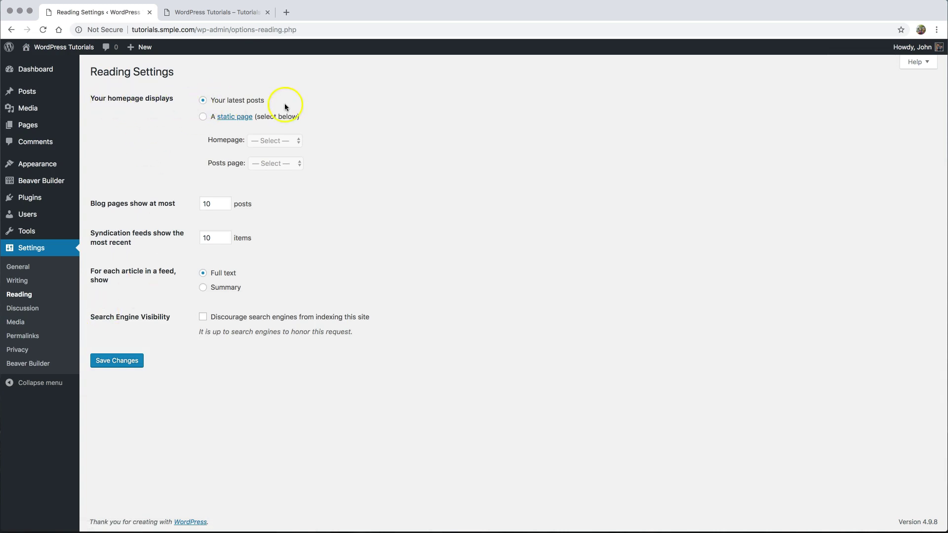
{"action": "left_click", "coordinate": [202, 117]}
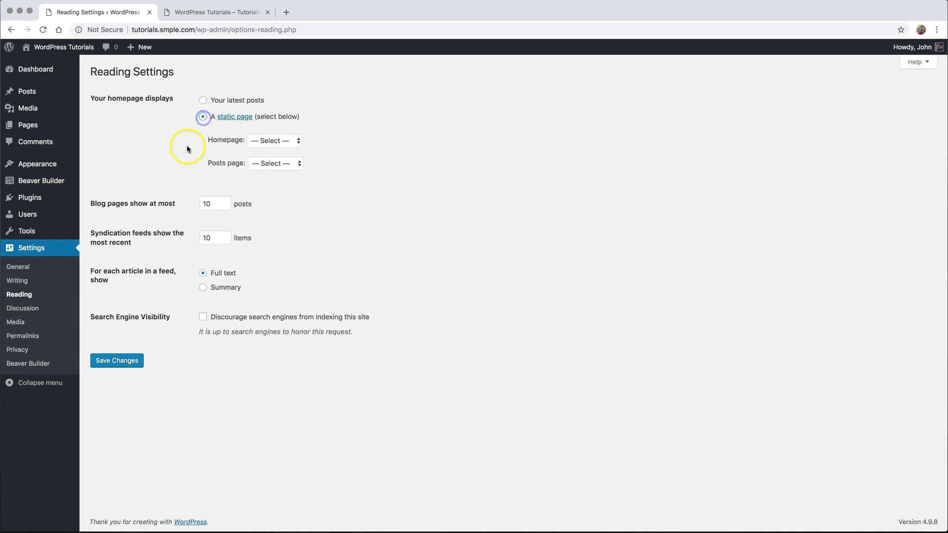
{"action": "left_click", "coordinate": [271, 140]}
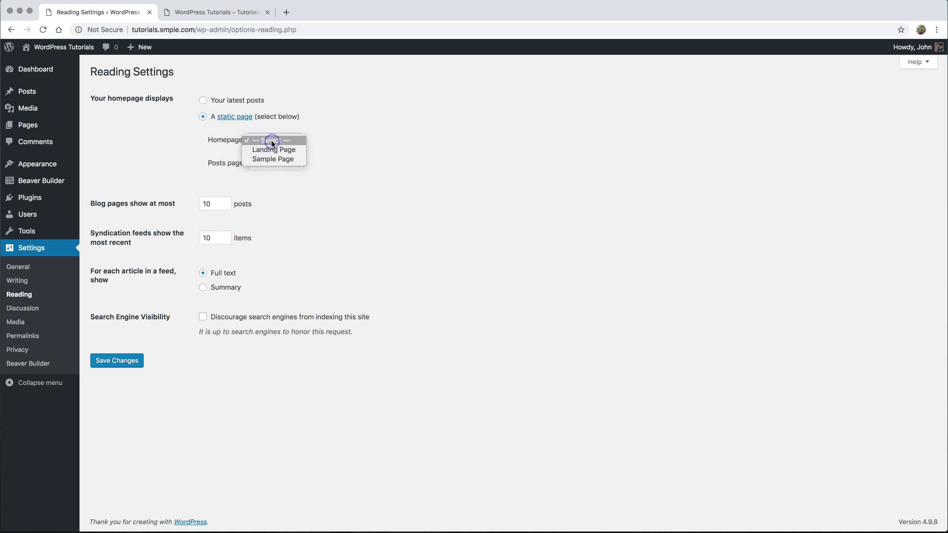
{"action": "left_click", "coordinate": [280, 148]}
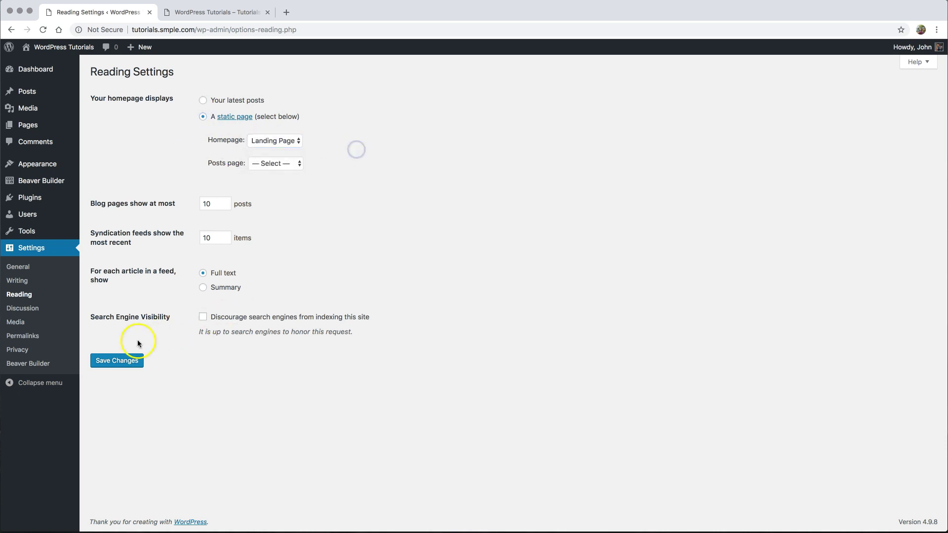
{"action": "left_click", "coordinate": [115, 360]}
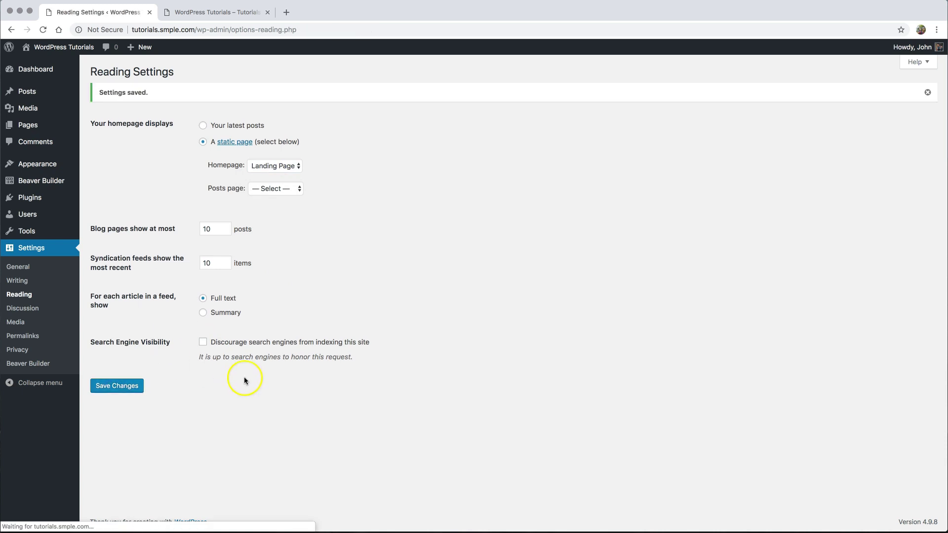
{"action": "left_click", "coordinate": [197, 13]}
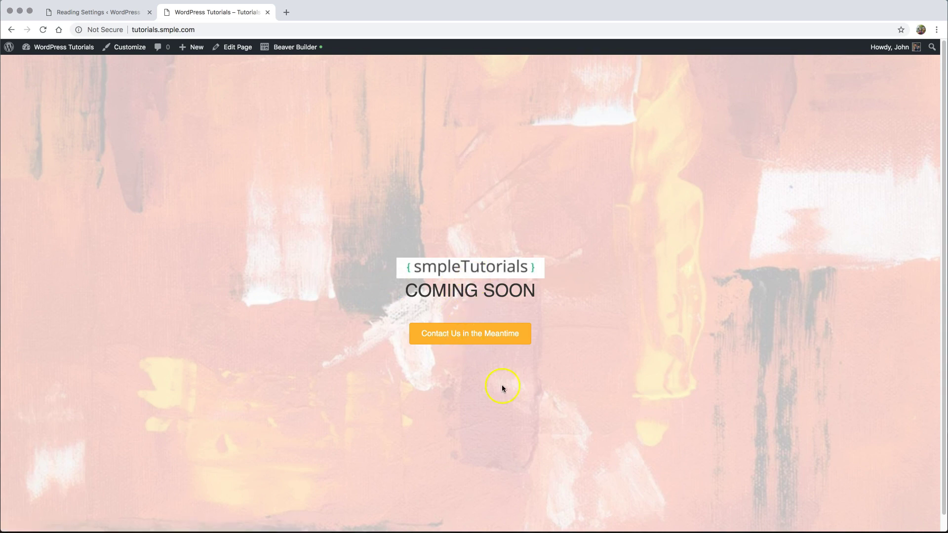
- Reopen the Landing Page in Beaver Builder and delete its COMING SOON row
{"action": "left_click", "coordinate": [288, 47]}
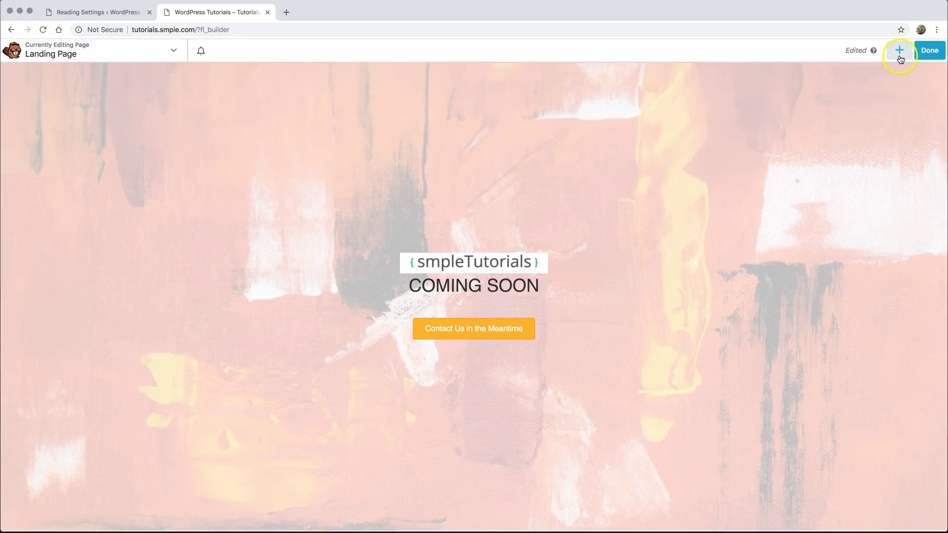
{"action": "scroll", "coordinate": [213, 383], "scroll_direction": "down", "scroll_amount": 1}
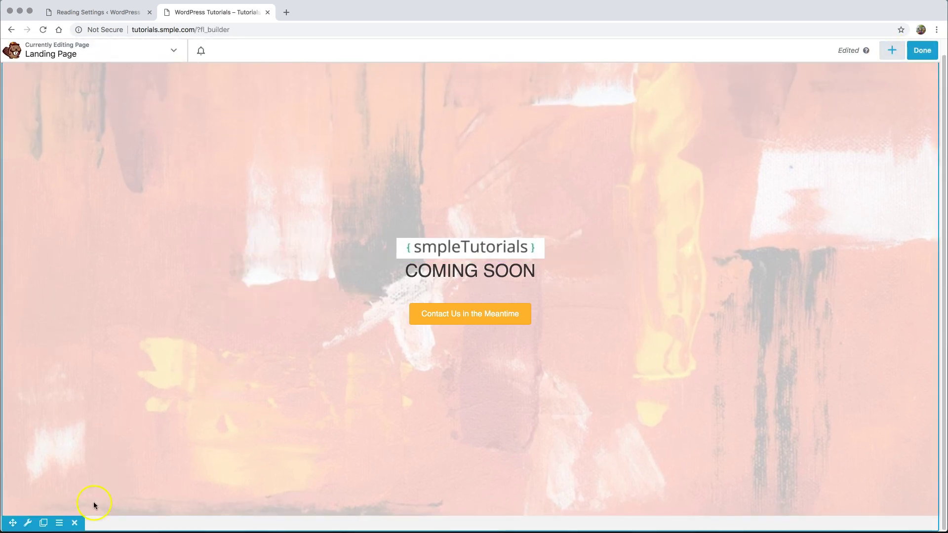
{"action": "scroll", "coordinate": [40, 506], "scroll_direction": "up", "scroll_amount": 1}
{"action": "scroll", "coordinate": [89, 493], "scroll_direction": "down", "scroll_amount": 1}
{"action": "left_click", "coordinate": [75, 524]}
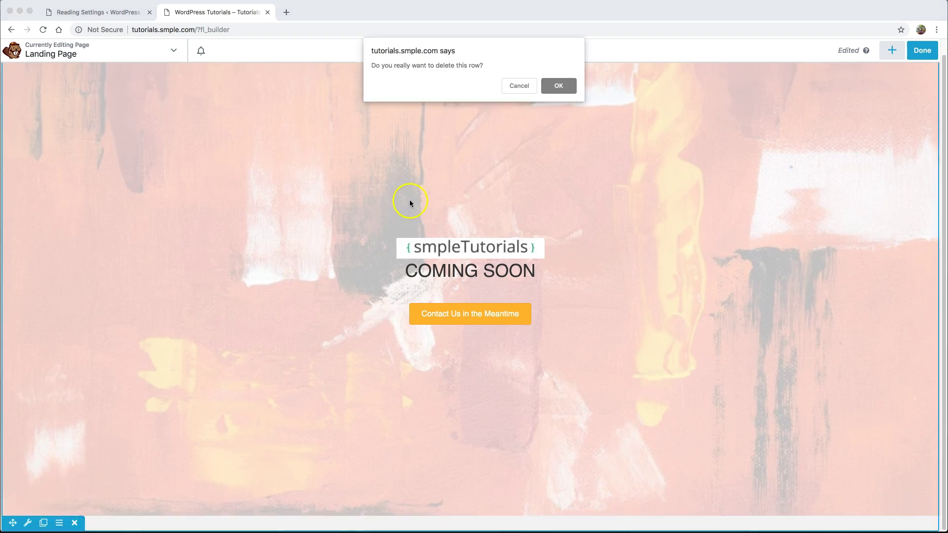
{"action": "left_click", "coordinate": [558, 86]}
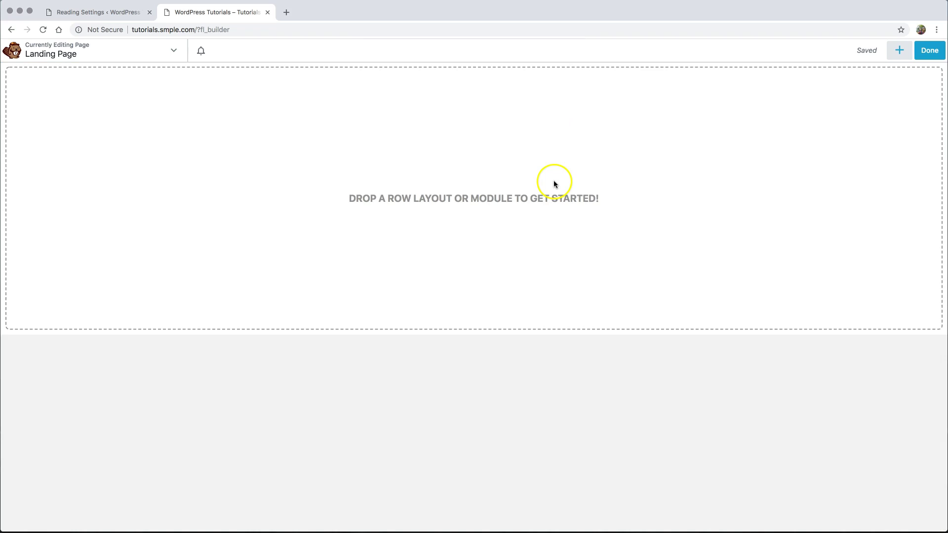
- Apply the Coming Soon template from the Landing Pages templates to the empty page
{"action": "left_click", "coordinate": [897, 52]}
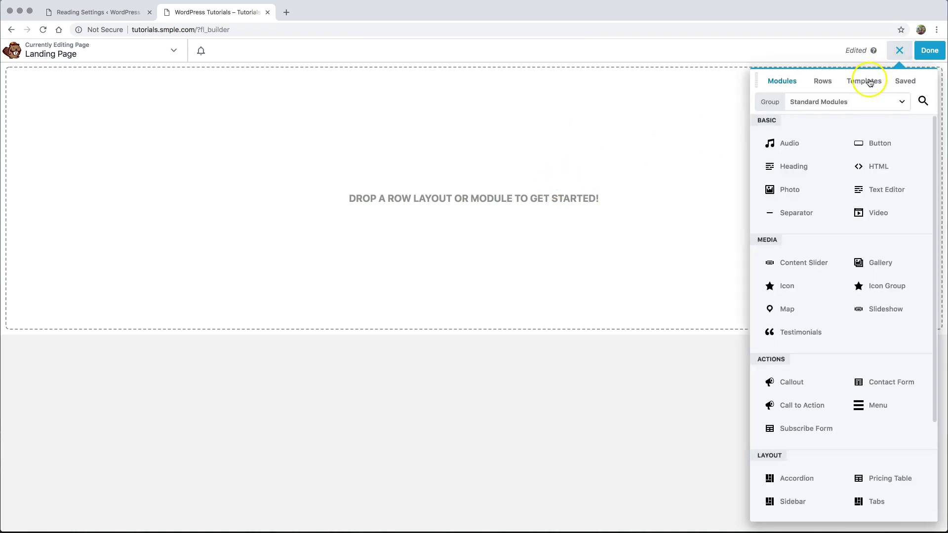
{"action": "left_click", "coordinate": [869, 81]}
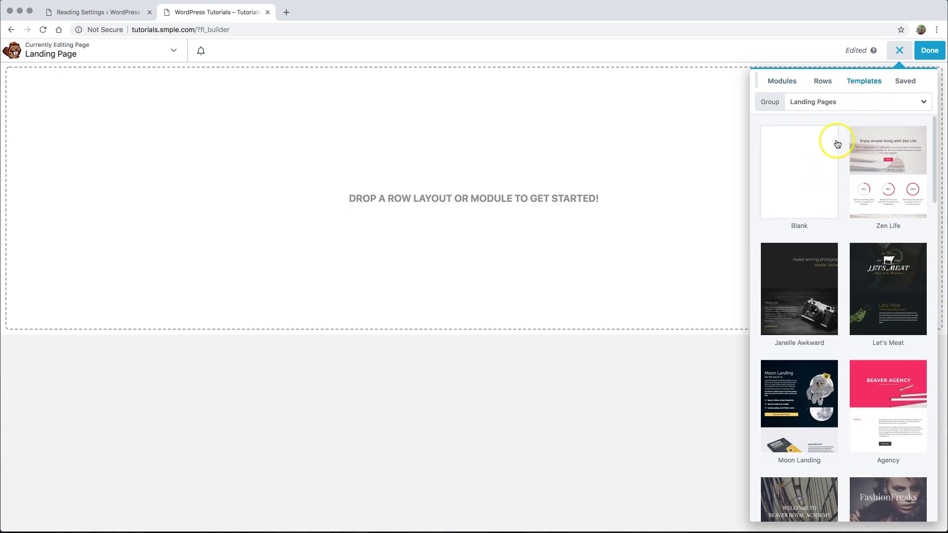
{"action": "scroll", "coordinate": [842, 152], "scroll_direction": "down", "scroll_amount": 15}
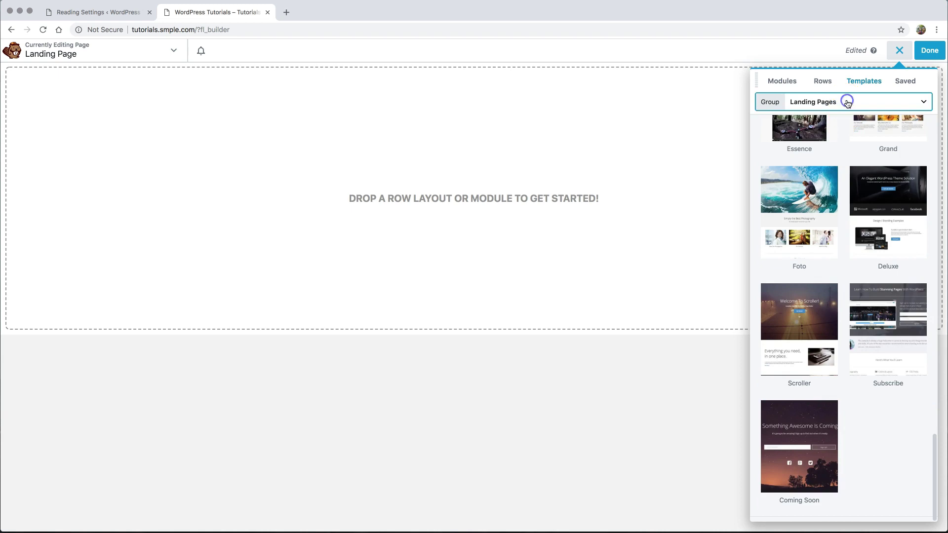
{"action": "left_click", "coordinate": [846, 101]}
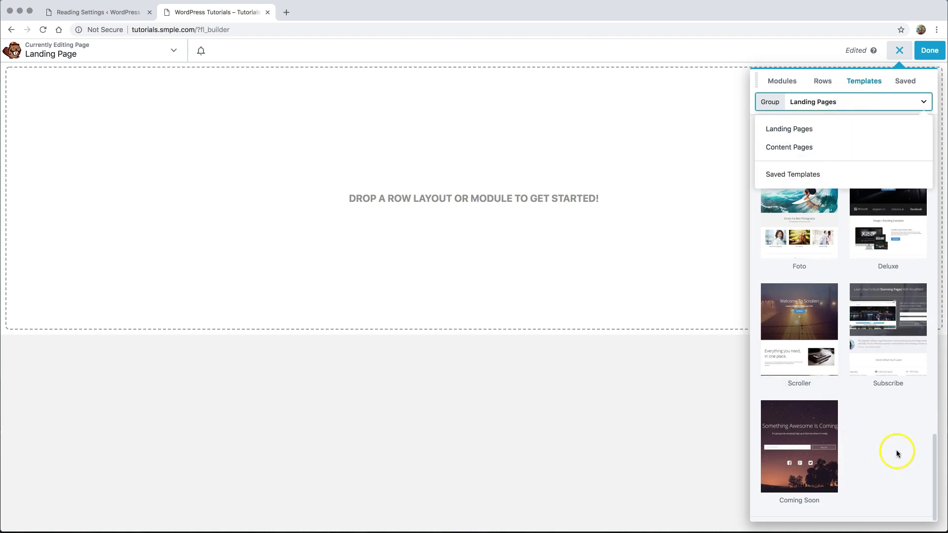
{"action": "left_click", "coordinate": [804, 459]}
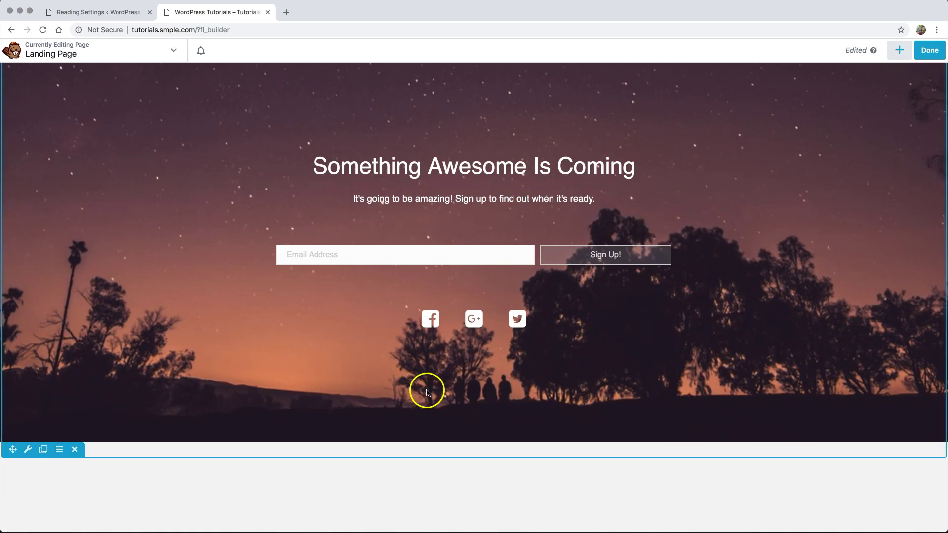
- Set the Coming Soon row's height to Full Height and save the row settings
{"action": "left_click", "coordinate": [27, 450]}
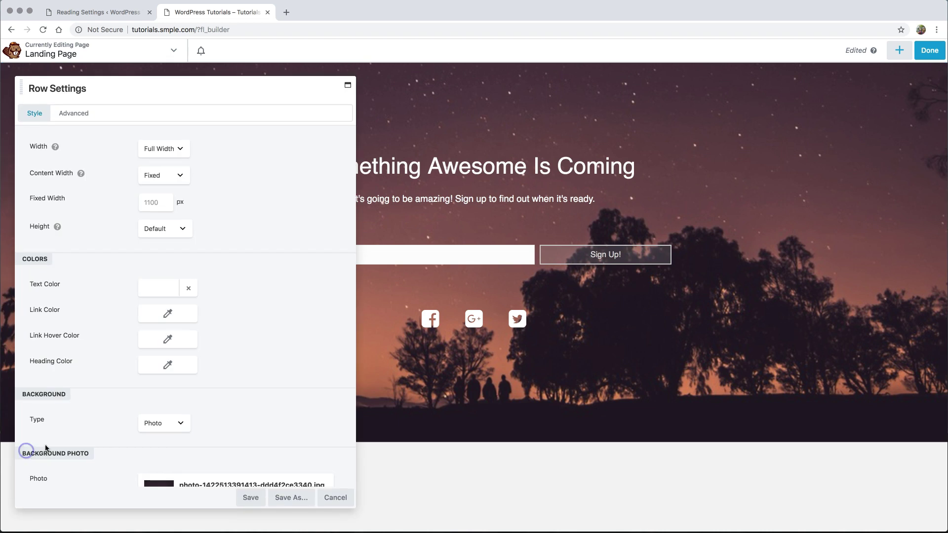
{"action": "scroll", "coordinate": [111, 339], "scroll_direction": "down", "scroll_amount": 8}
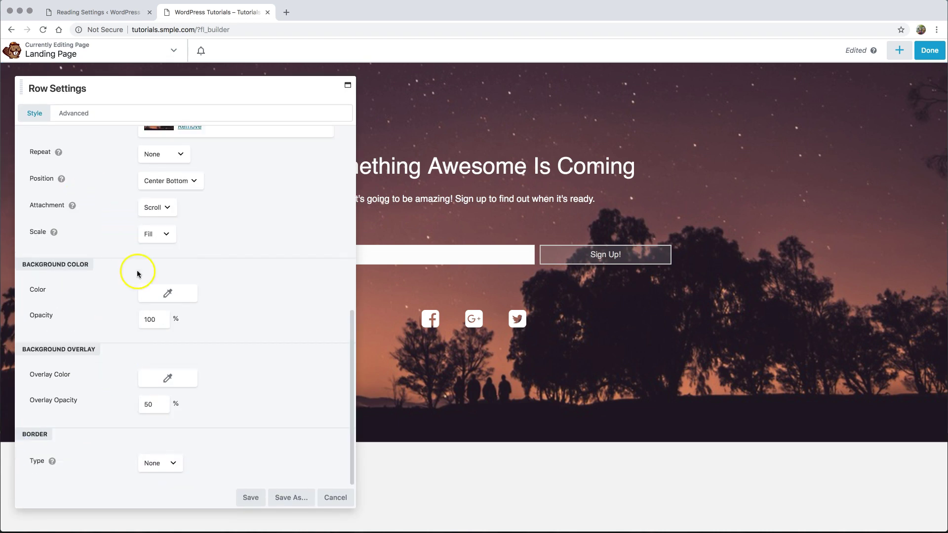
{"action": "scroll", "coordinate": [148, 212], "scroll_direction": "up", "scroll_amount": 3}
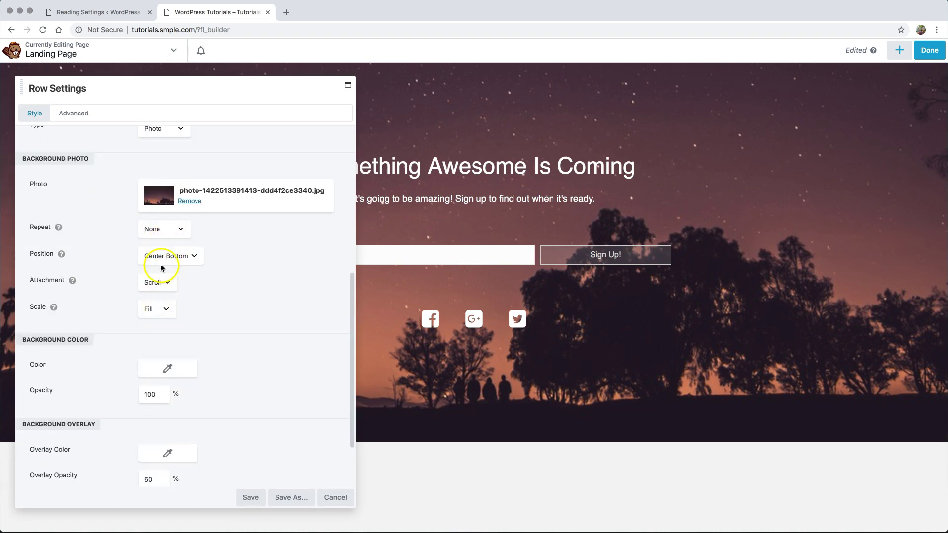
{"action": "scroll", "coordinate": [198, 274], "scroll_direction": "up", "scroll_amount": 12}
{"action": "left_click", "coordinate": [168, 229]}
{"action": "left_click", "coordinate": [172, 237]}
{"action": "left_click", "coordinate": [250, 497]}
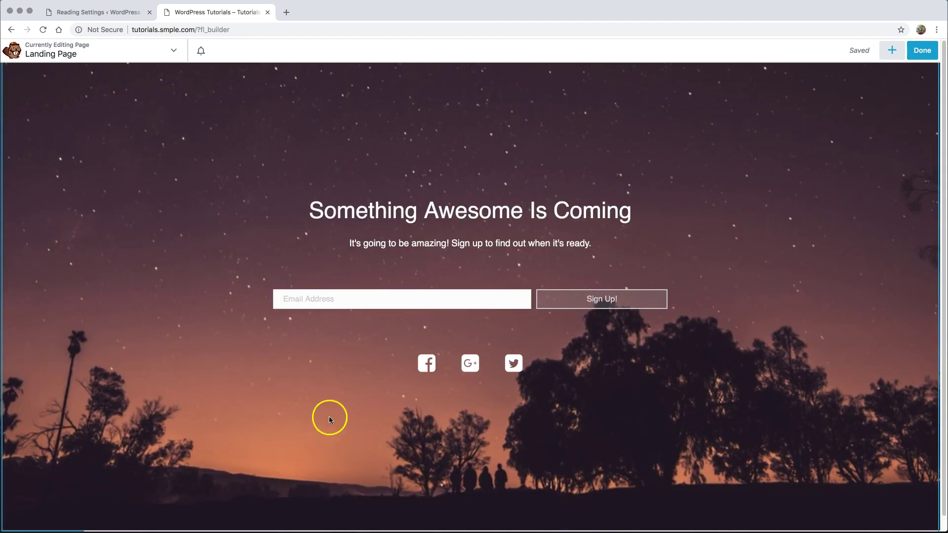
- Inspect the social Icon Group's first icon link without changes, then publish the page
{"action": "left_click", "coordinate": [459, 363]}
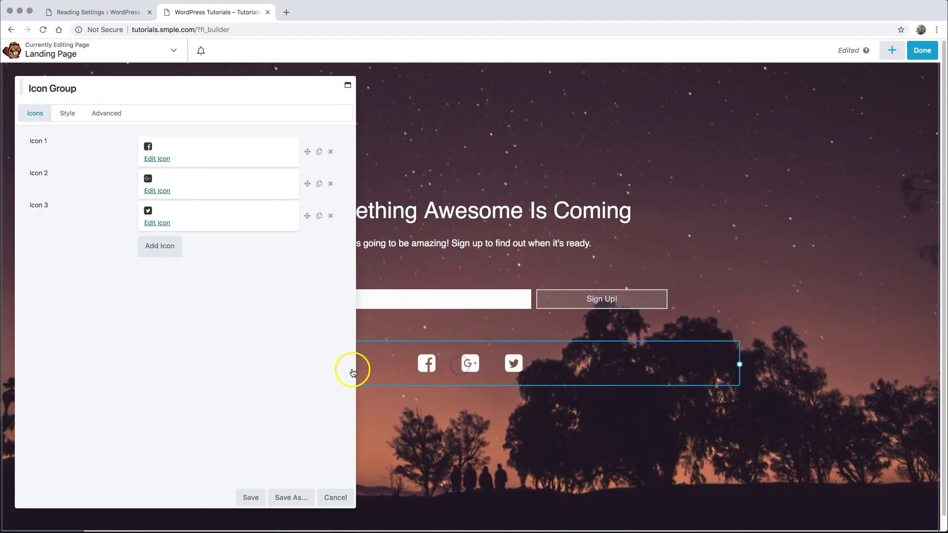
{"action": "left_click", "coordinate": [157, 159]}
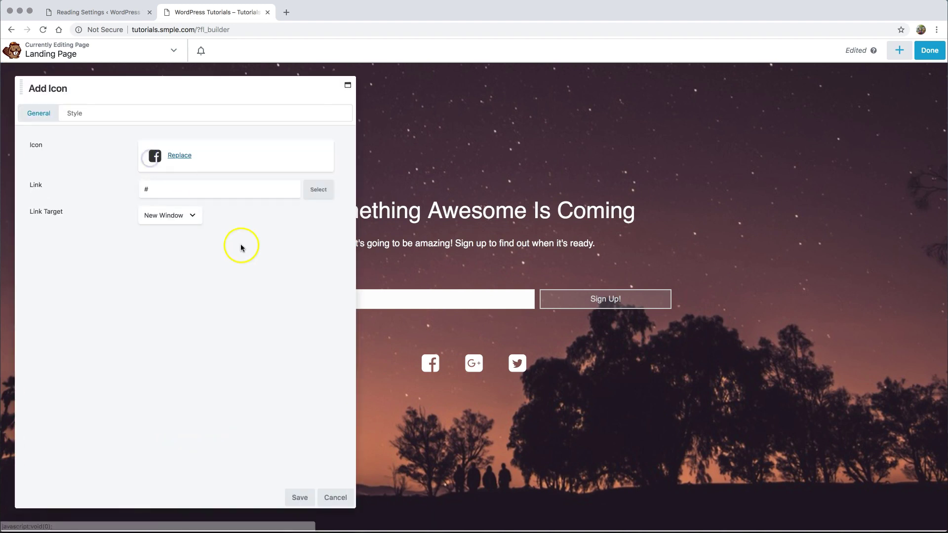
{"action": "double_click", "coordinate": [150, 189]}
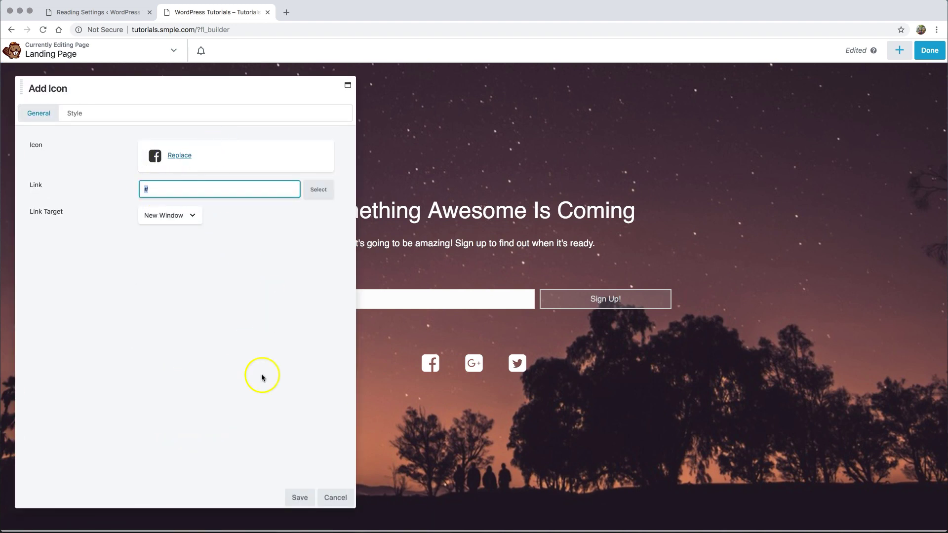
{"action": "left_click", "coordinate": [476, 360]}
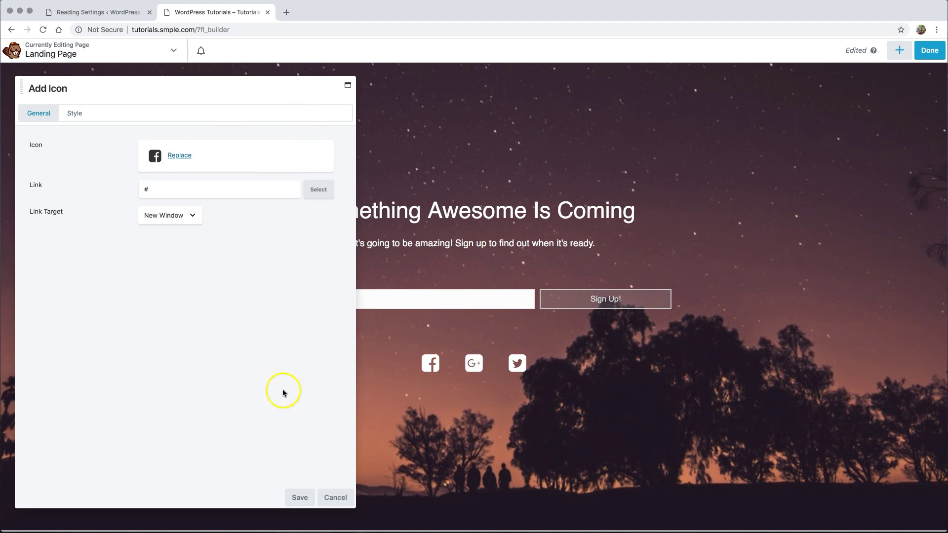
{"action": "left_click", "coordinate": [338, 499]}
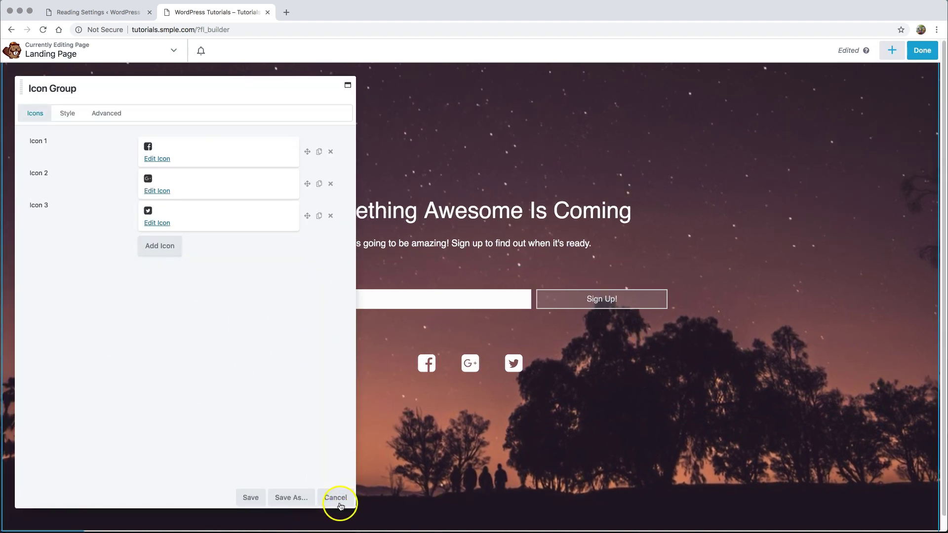
{"action": "left_click", "coordinate": [338, 498]}
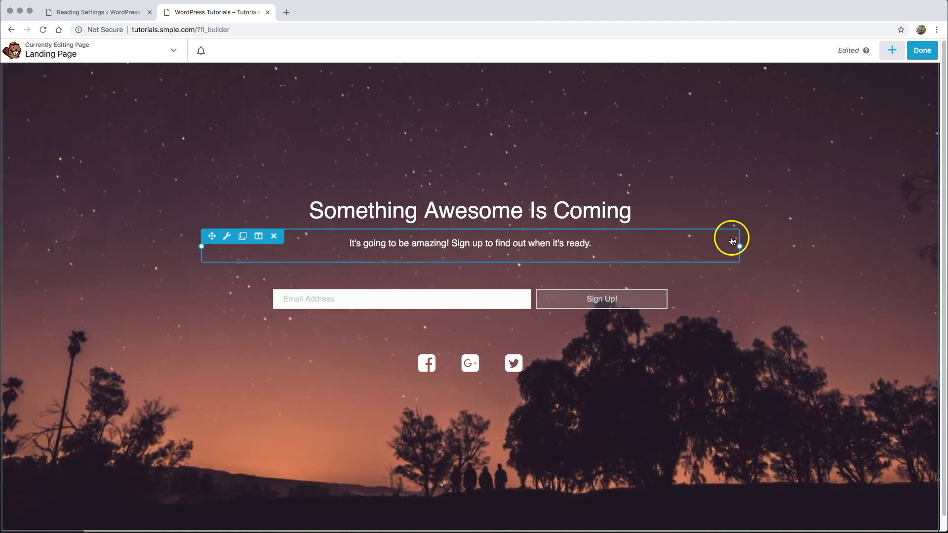
{"action": "left_click", "coordinate": [921, 51]}
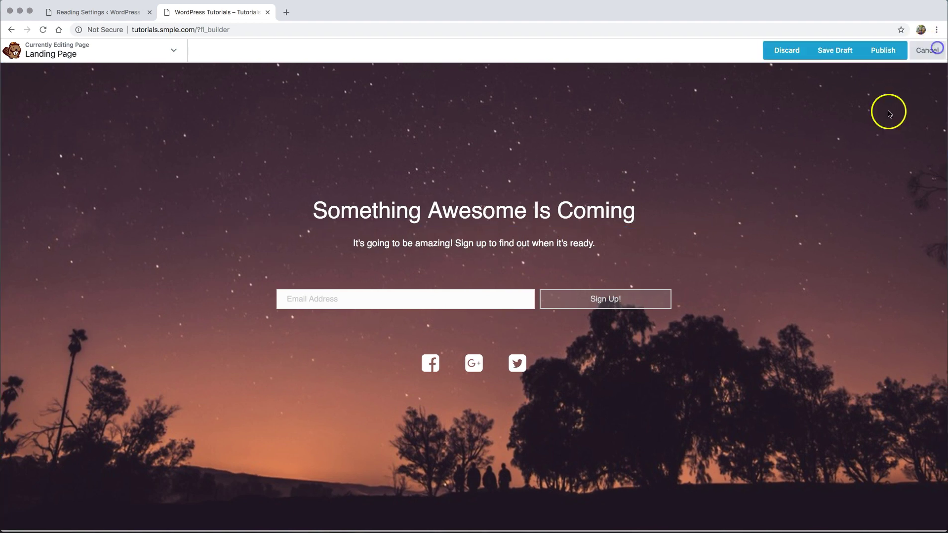
{"action": "left_click", "coordinate": [887, 45]}
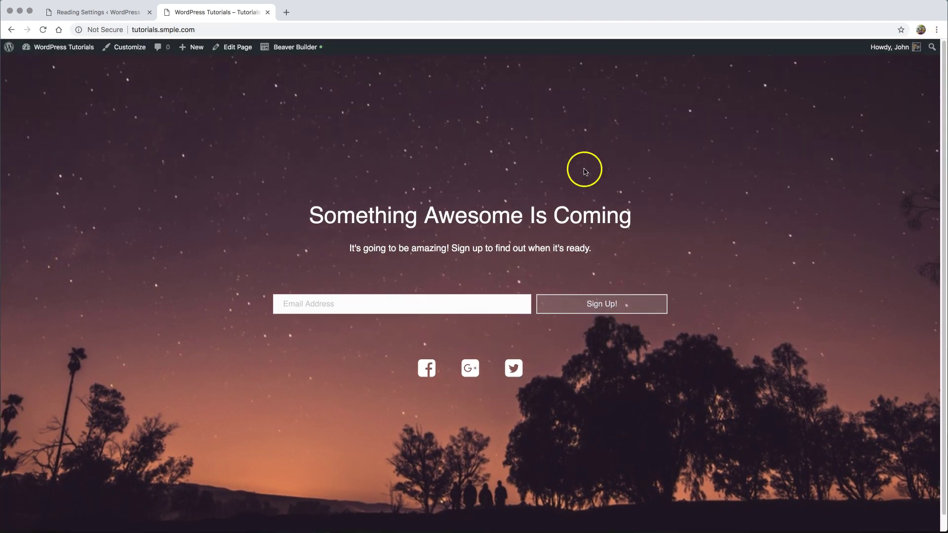